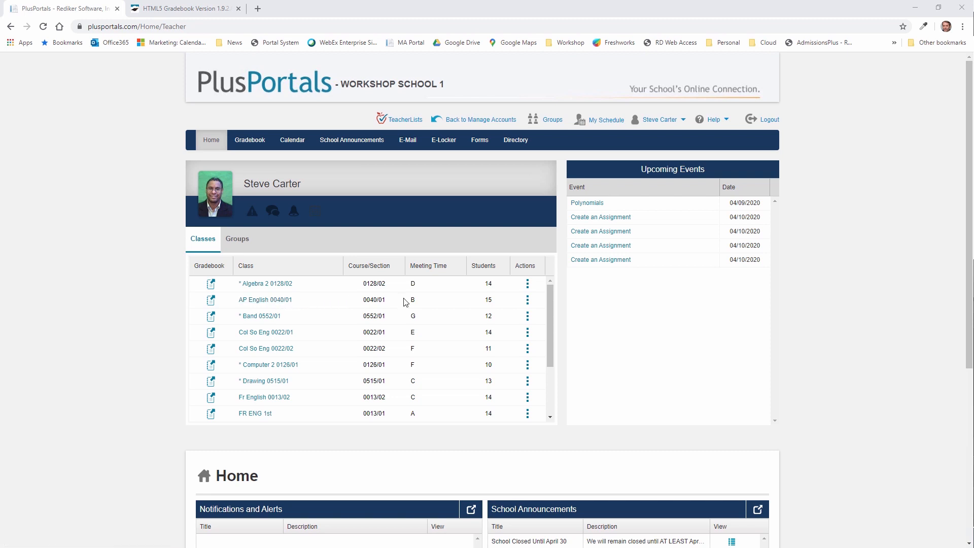
- Start a new quiz for the AP English 0040/01 class titled "Quiz 3" with the description "Please read..."
click(528, 300)
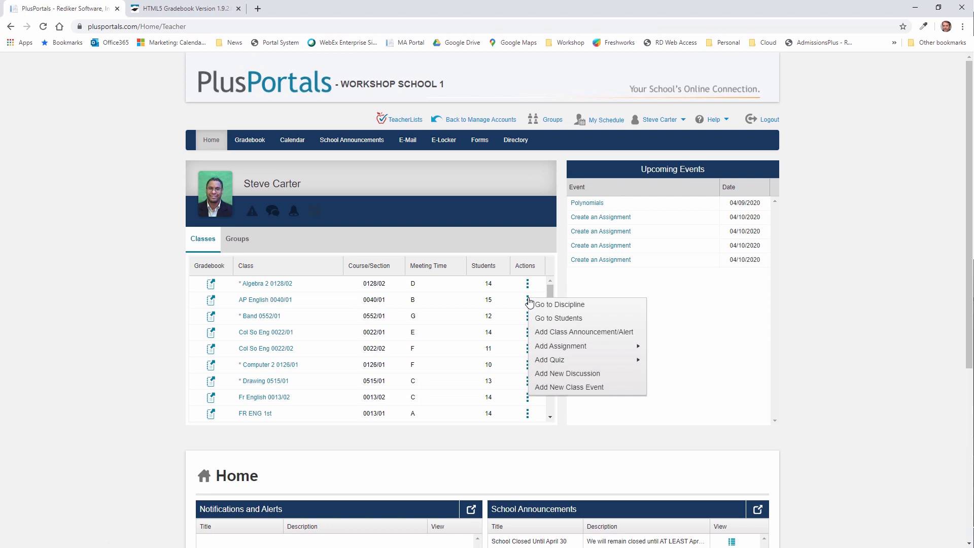
mouse_move(558, 360)
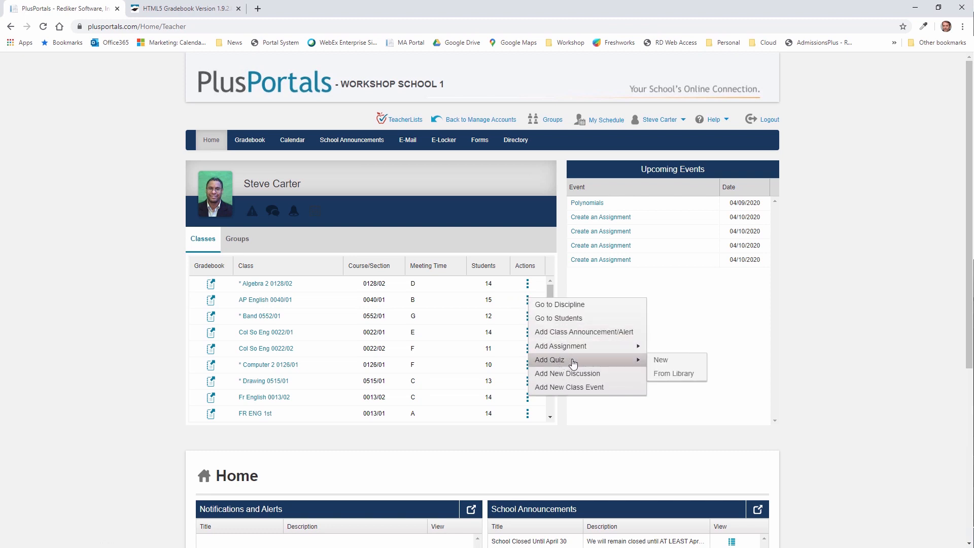
click(676, 364)
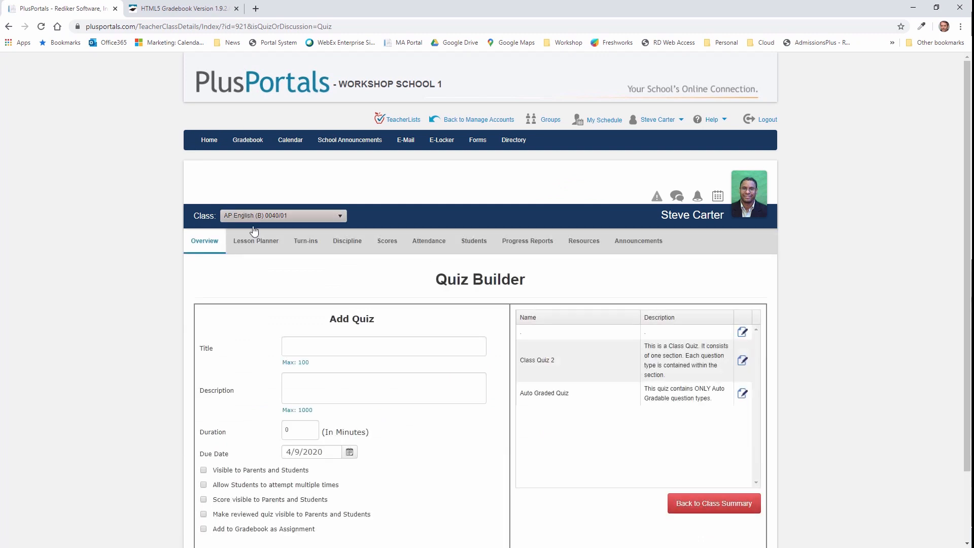
click(315, 340)
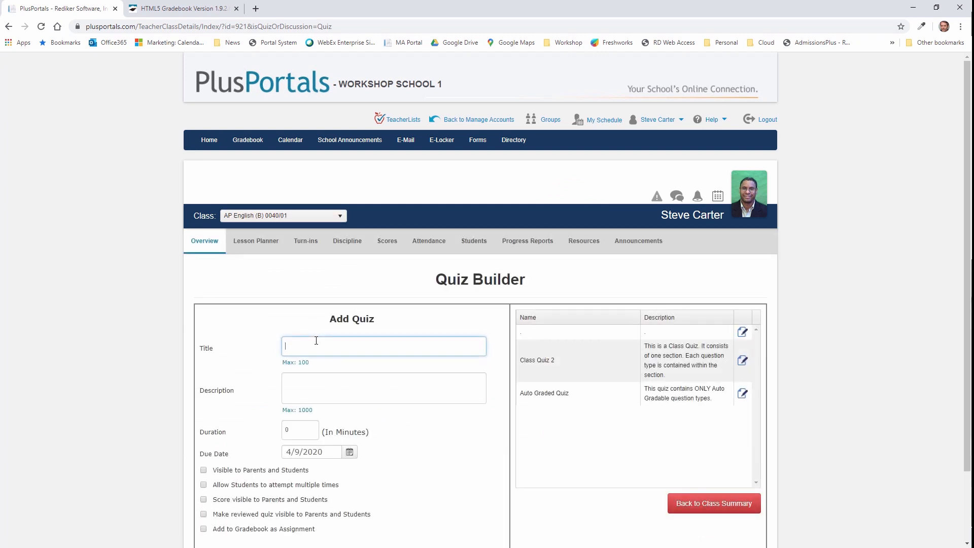
scroll(513, 458, down, 1)
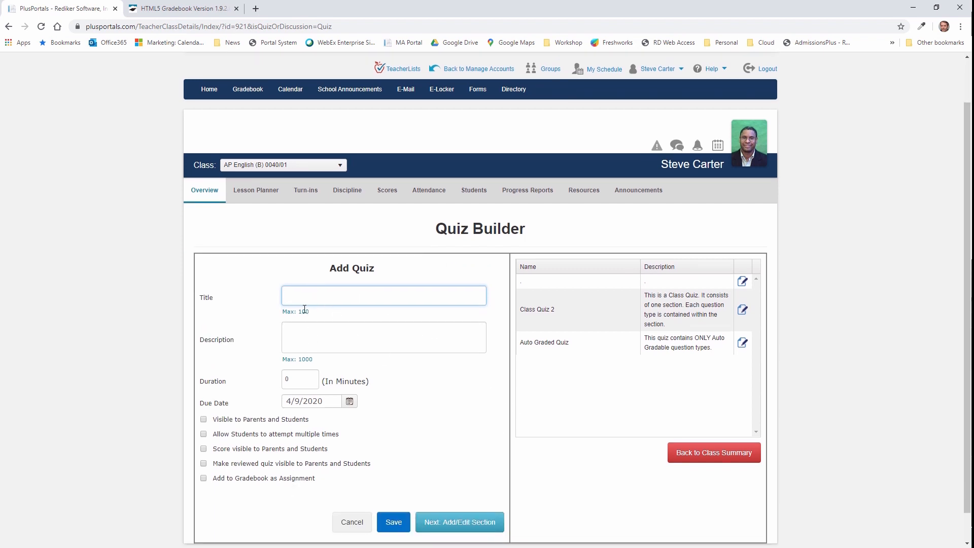
text(Quiz 3)
click(307, 333)
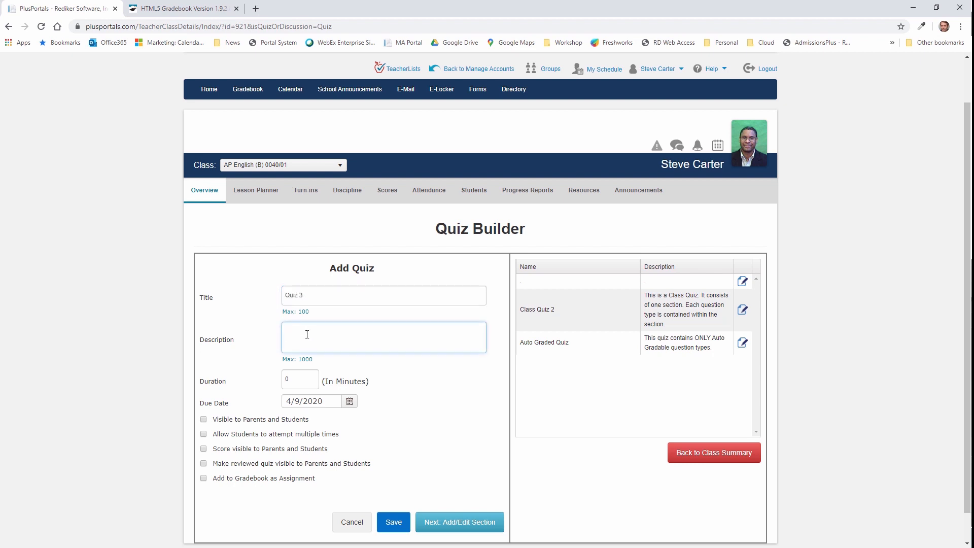
text(Please read...)
- Set the quiz duration to 20 minutes and its due date to 4/10/2020
click(280, 378)
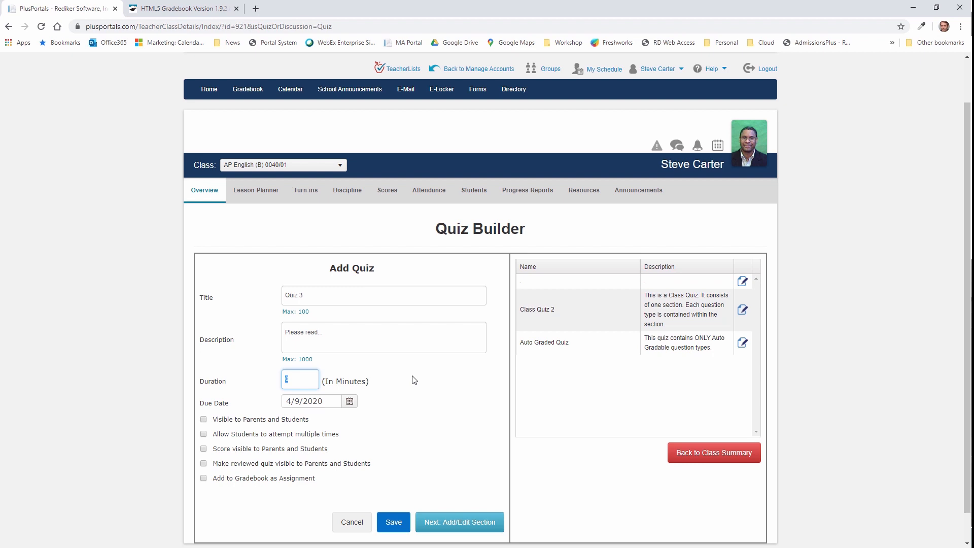
text(20)
click(350, 402)
click(384, 307)
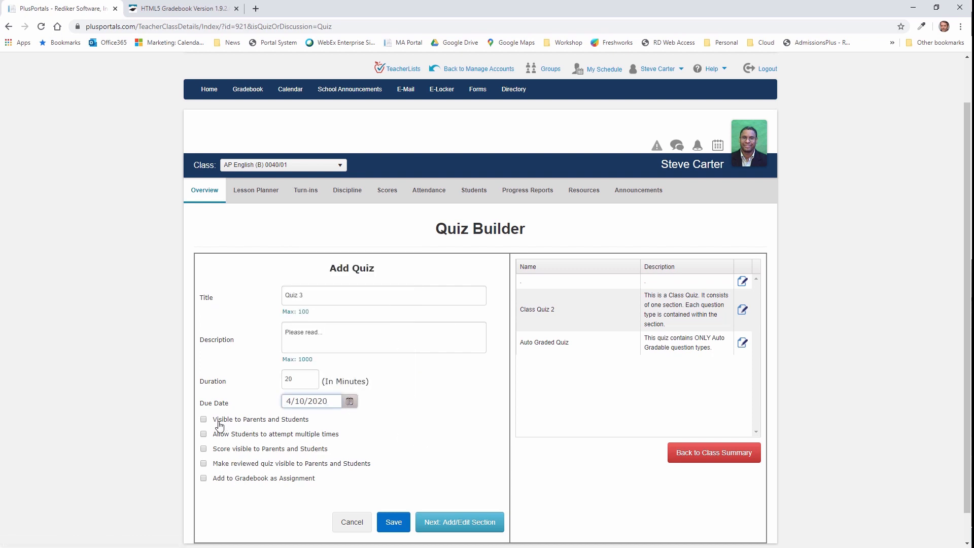
- Make the quiz visible to parents and students with a publish date of 4/9/2020
click(204, 420)
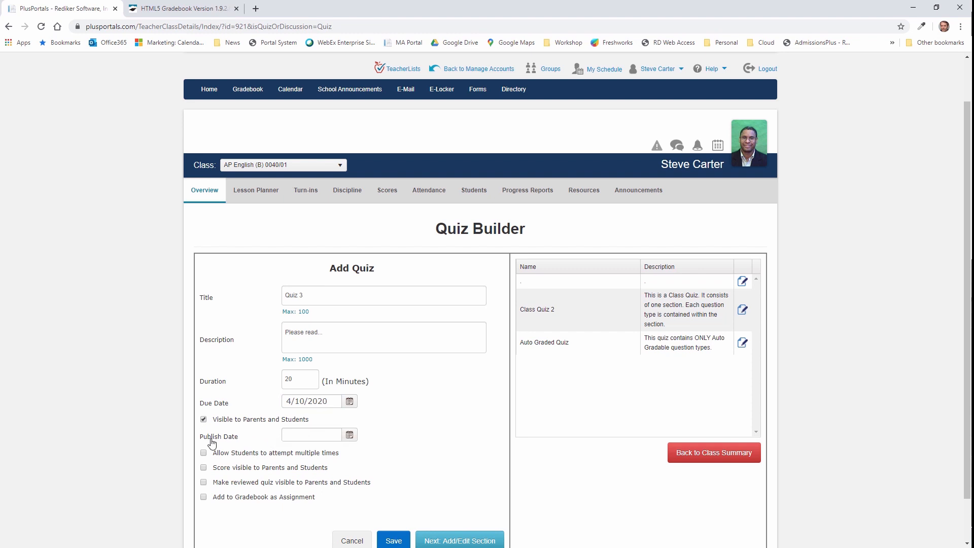
click(203, 419)
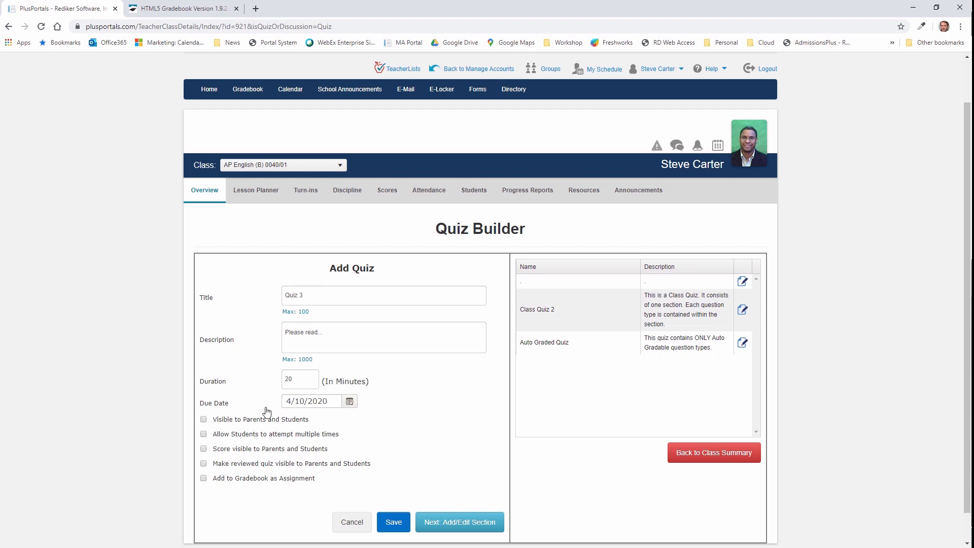
click(204, 422)
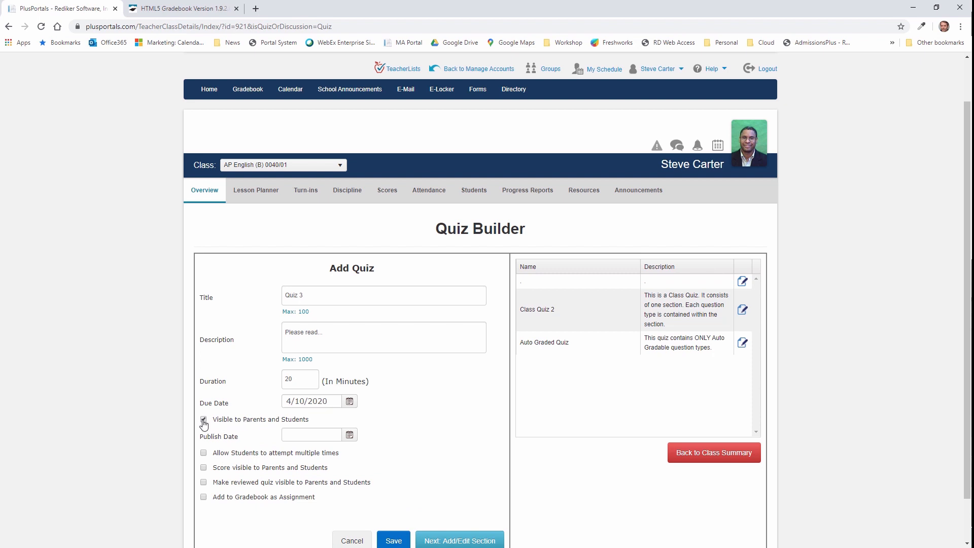
click(348, 435)
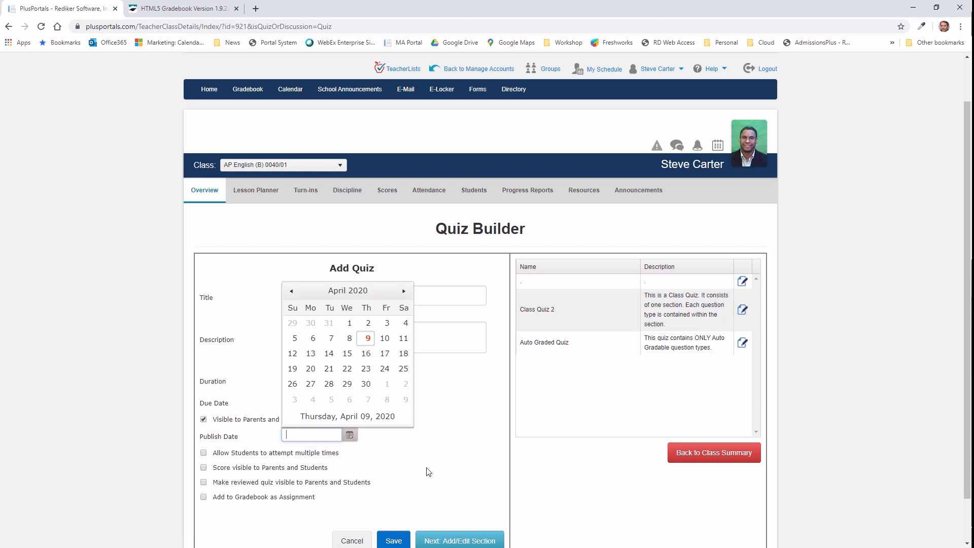
click(367, 338)
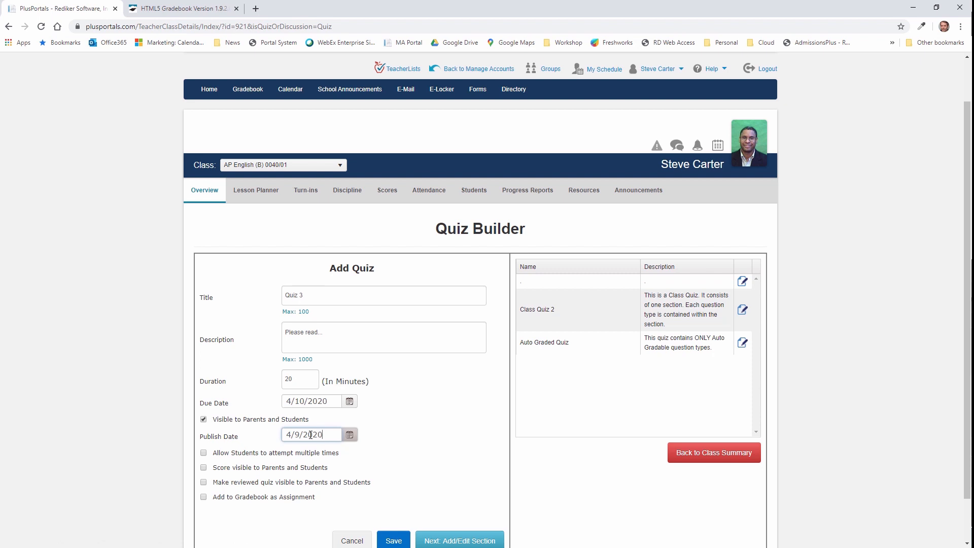
- Keep multiple attempts off, make the score and reviewed quiz visible to parents and students, and add the quiz to the gradebook as an assignment
click(203, 454)
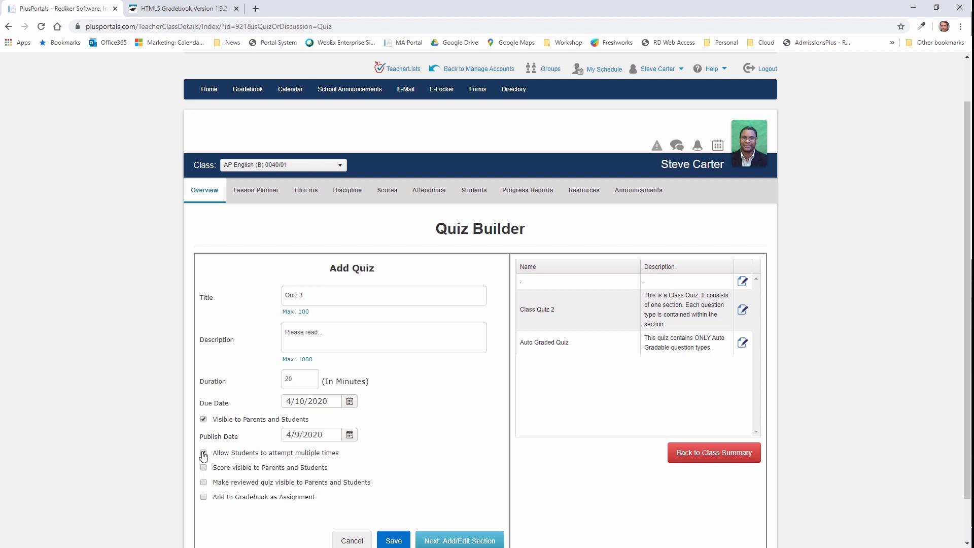
click(203, 453)
click(204, 469)
click(203, 469)
click(203, 468)
click(204, 499)
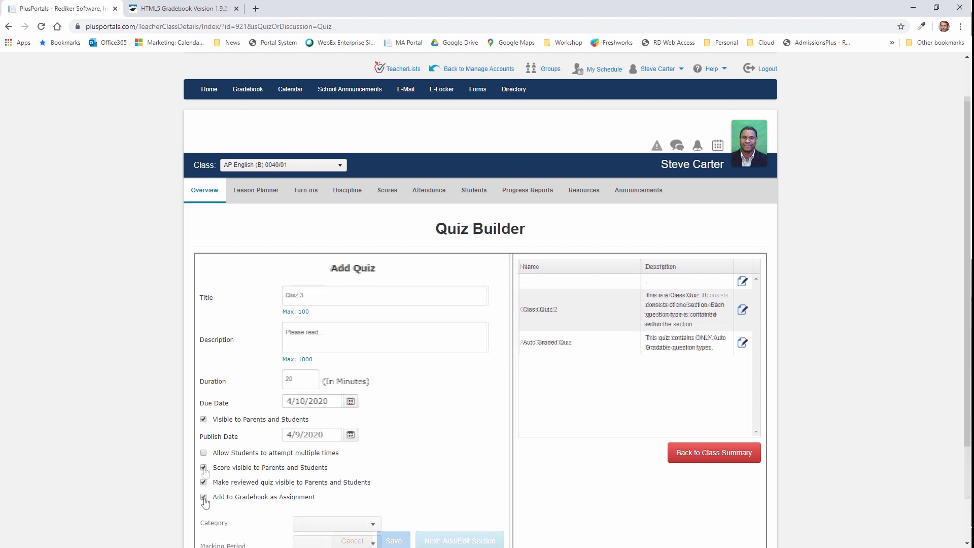
- Set the gradebook category to Quiz, third marking period, 25 maximum possible points, and count the quiz in averages
scroll(424, 469, down, 2)
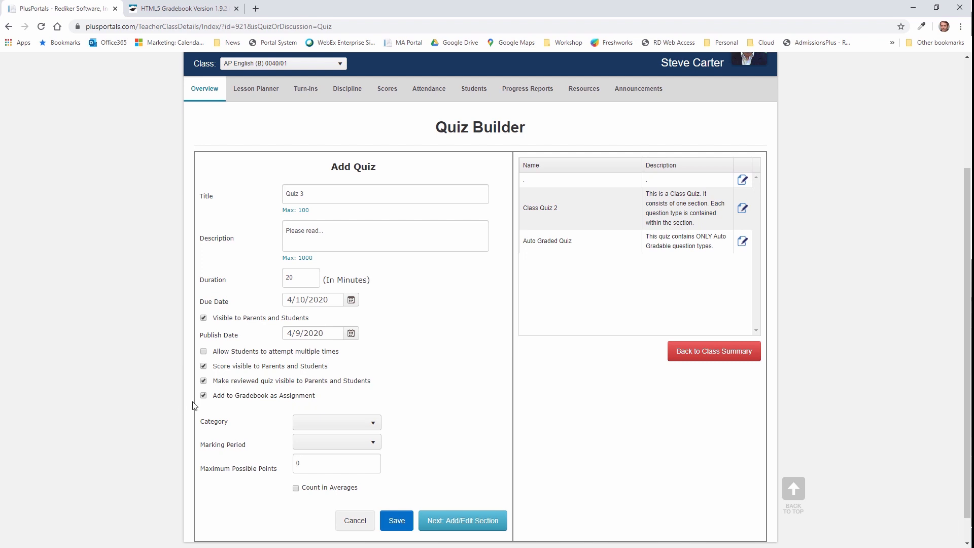
click(379, 426)
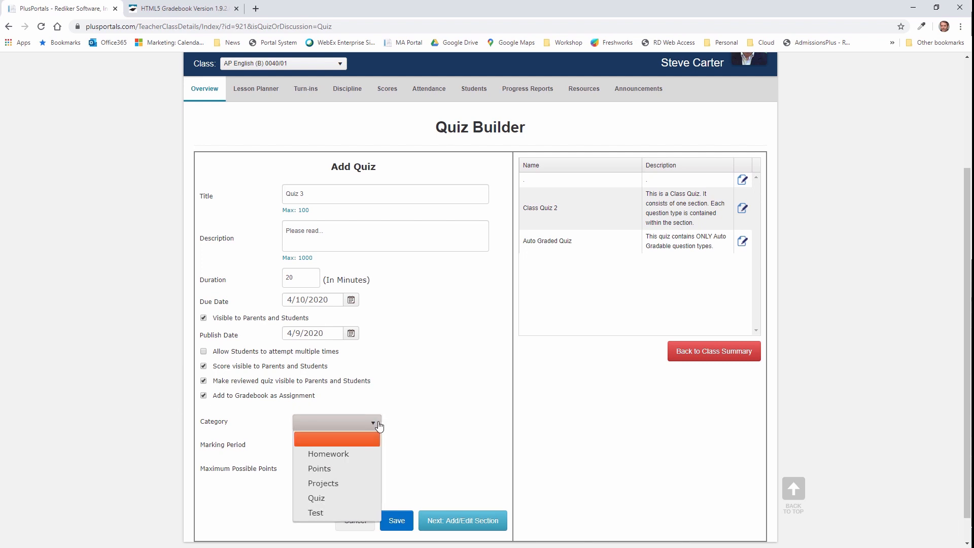
click(336, 501)
click(336, 444)
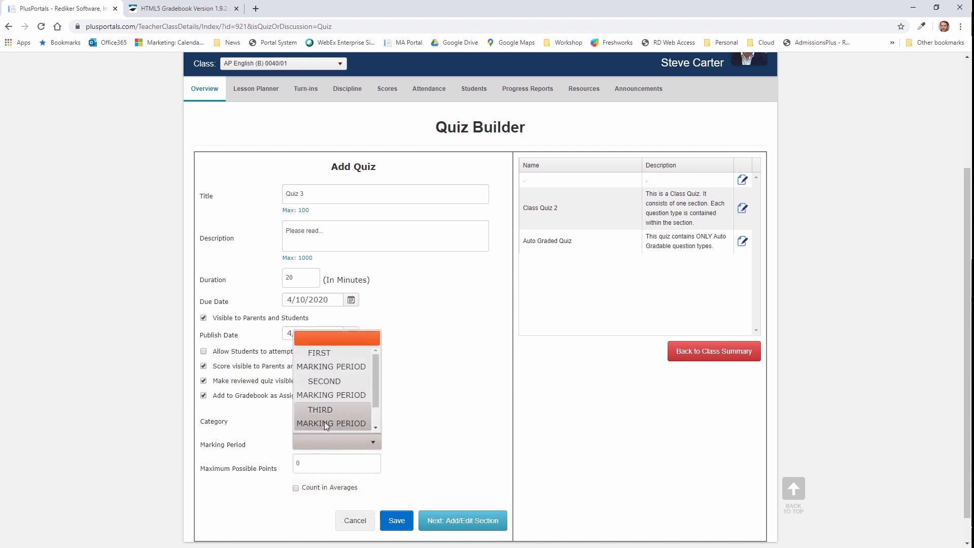
click(326, 423)
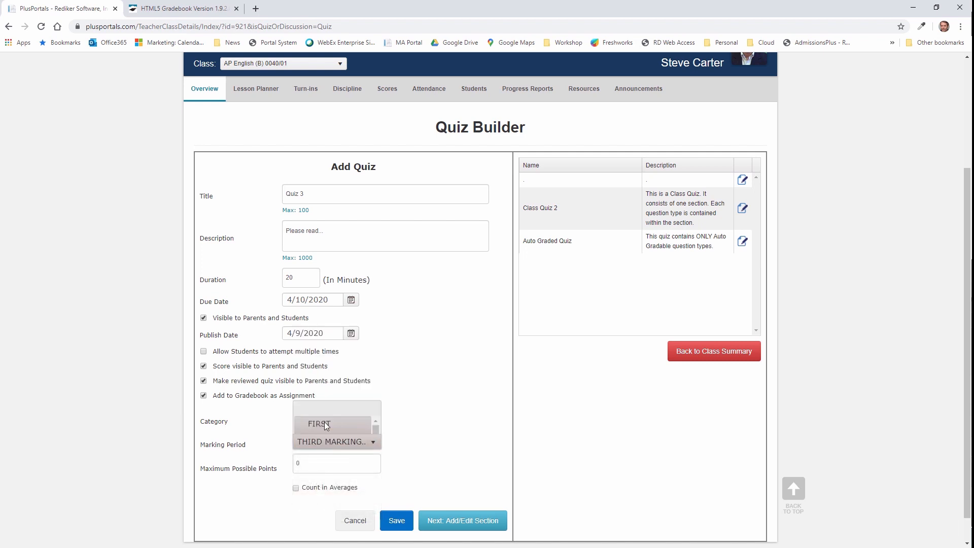
click(320, 463)
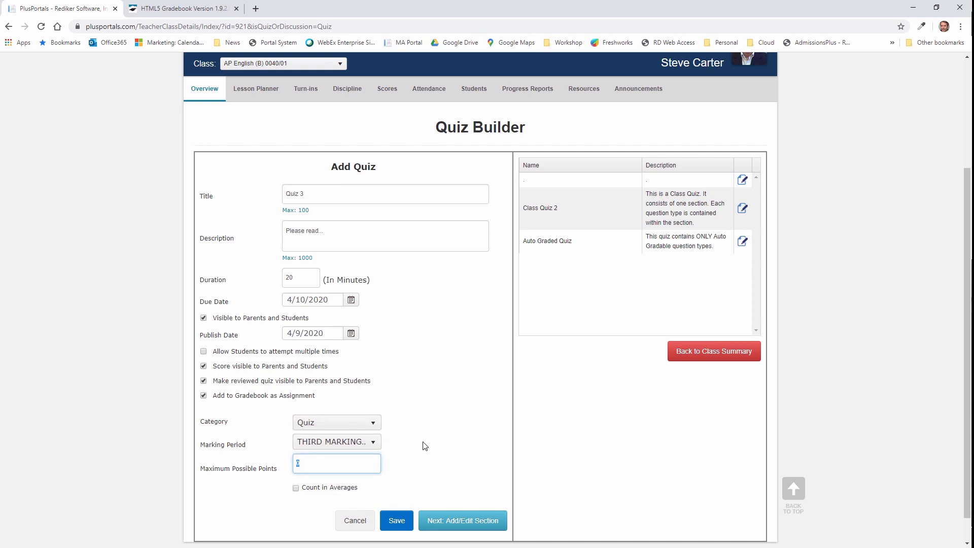
text(25)
click(296, 488)
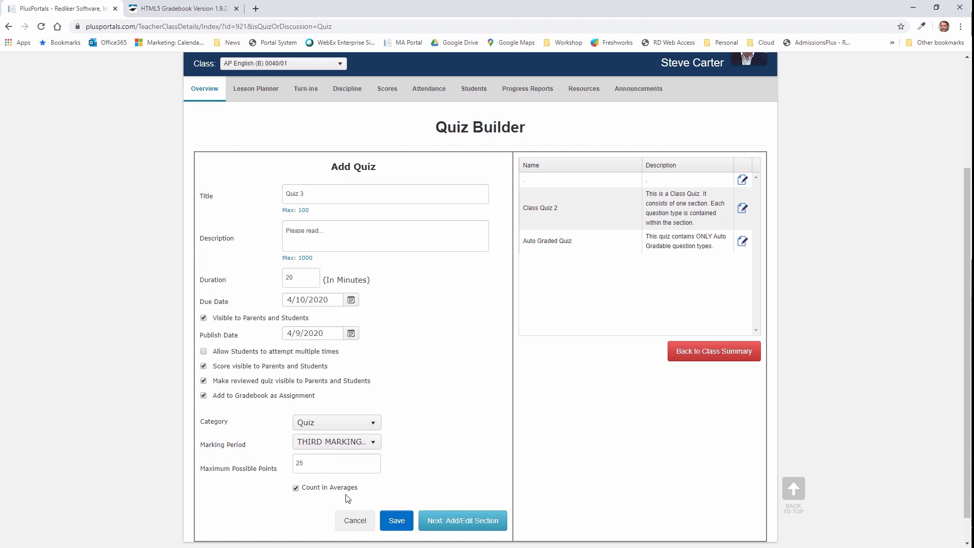
- Add a quiz section described as "Section 1" with randomized questions and continue to its question editor
click(473, 523)
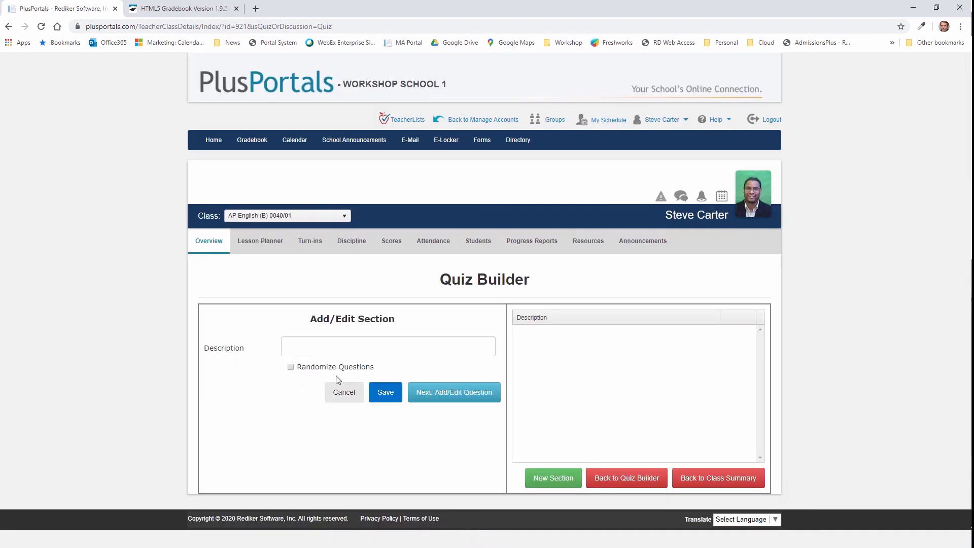
click(326, 346)
text(Se)
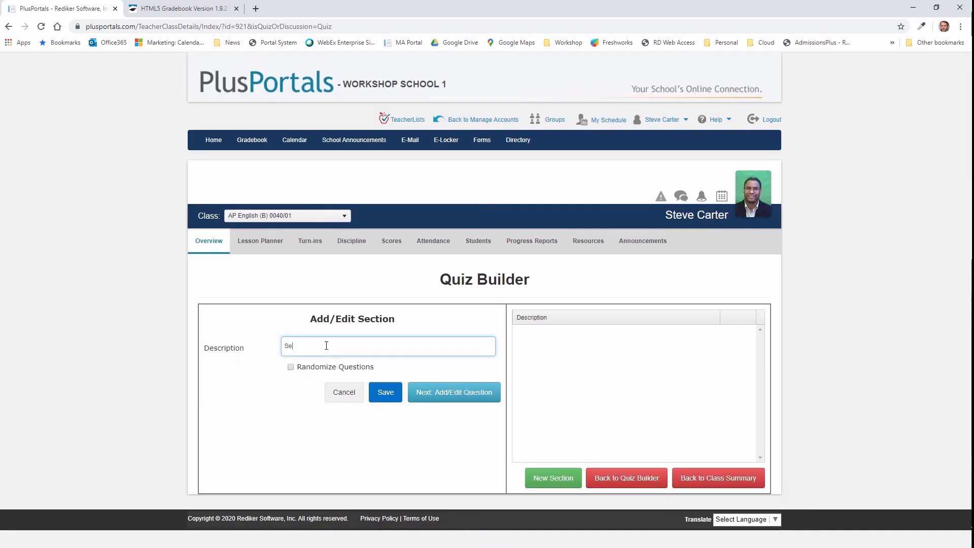
text(ction 1)
click(291, 367)
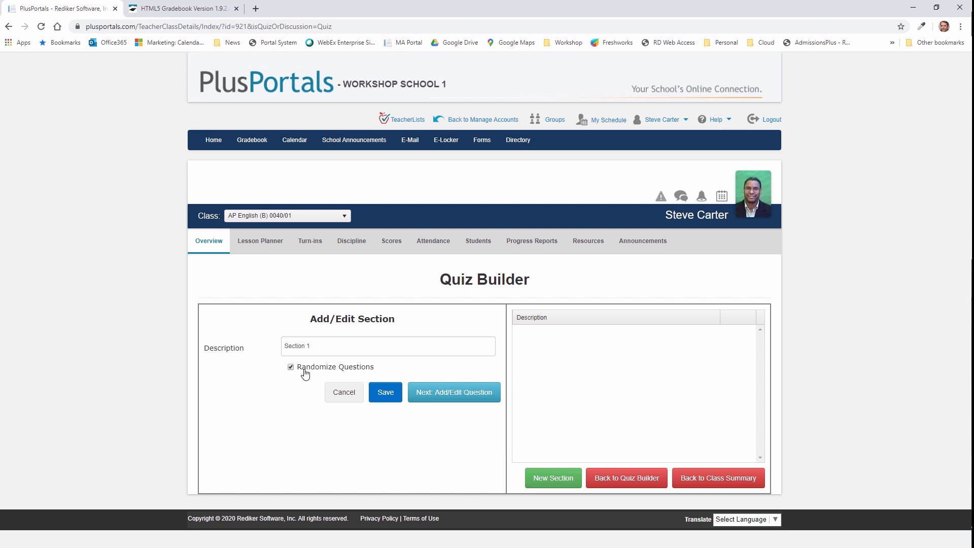
click(444, 398)
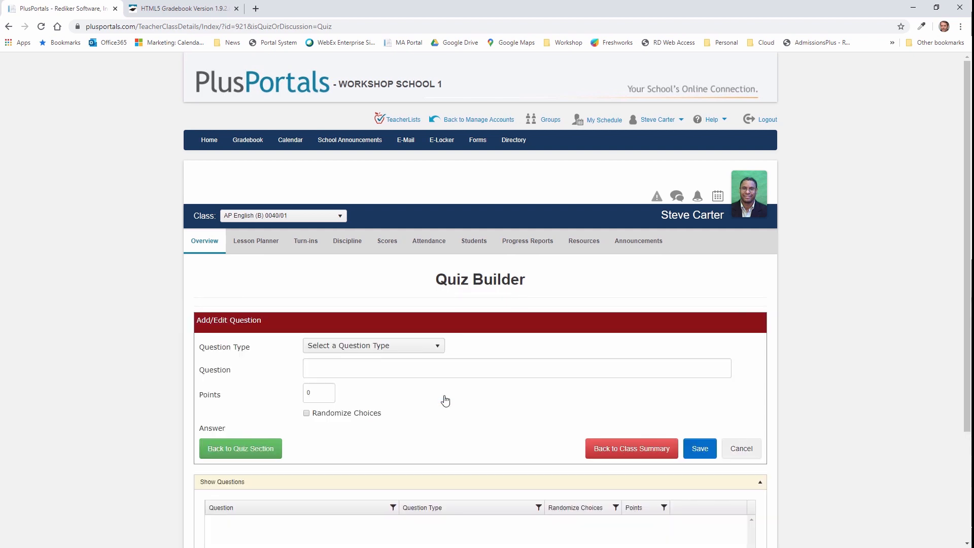
- Examine the available question types and cancel out of the question editor without adding a question
click(437, 347)
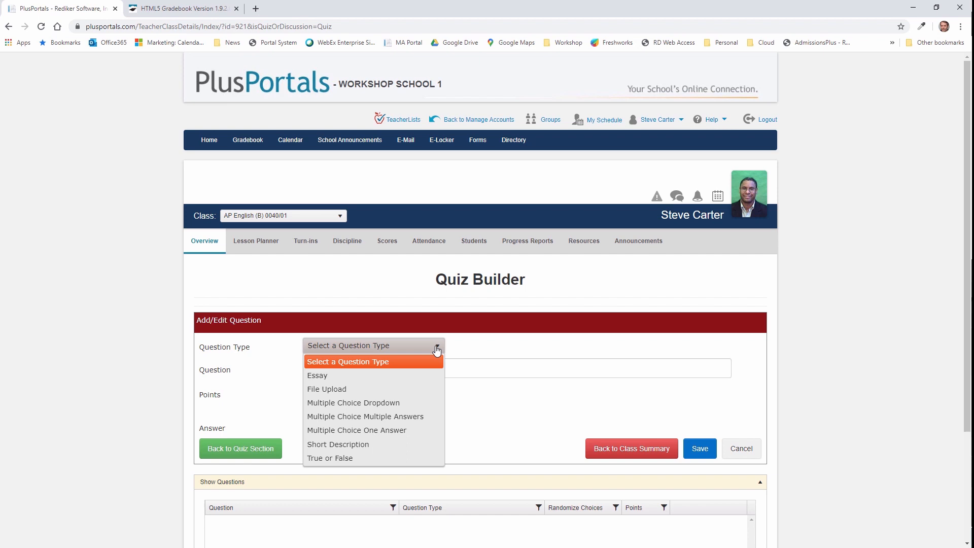
click(745, 449)
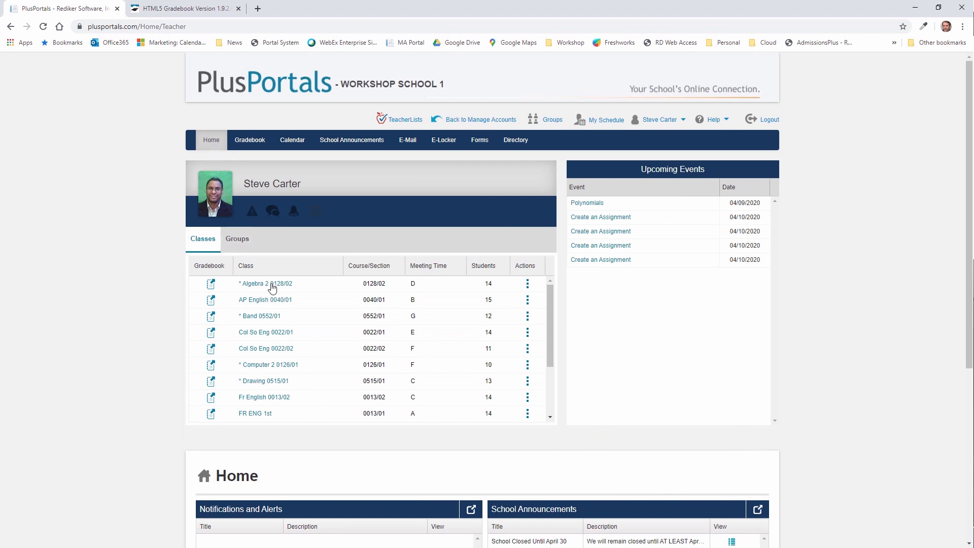
- Open the AP English 0040/01 class page and open its existing Class Quiz 2 for editing
click(528, 300)
mouse_move(595, 366)
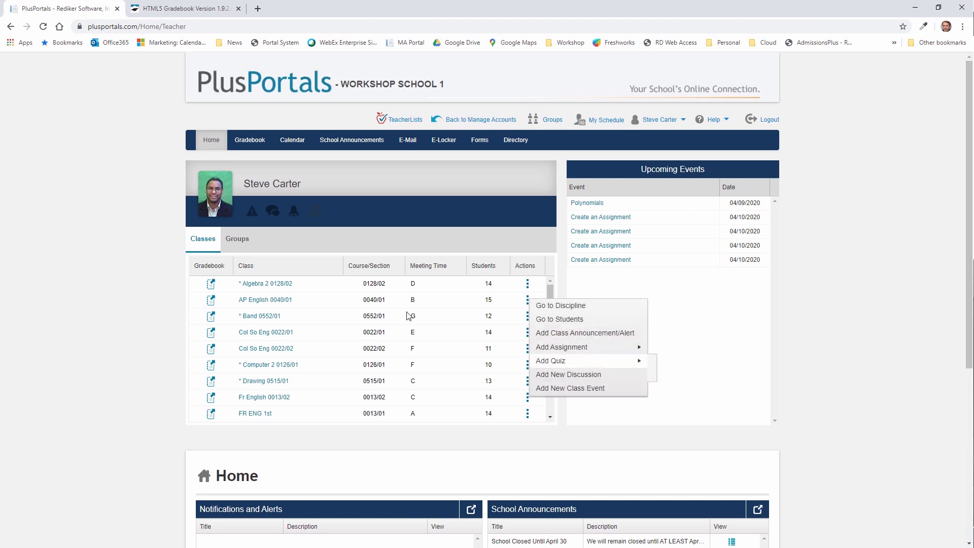
click(253, 301)
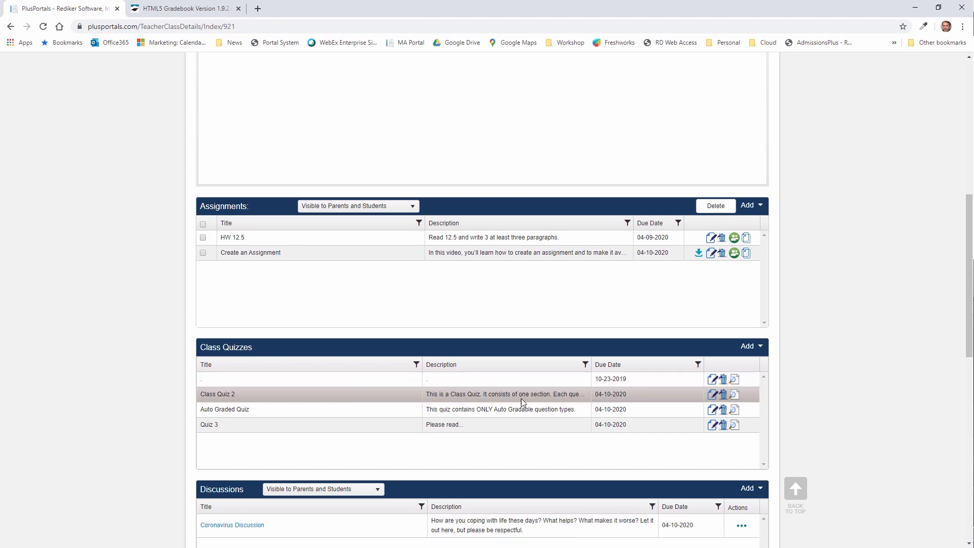
click(713, 394)
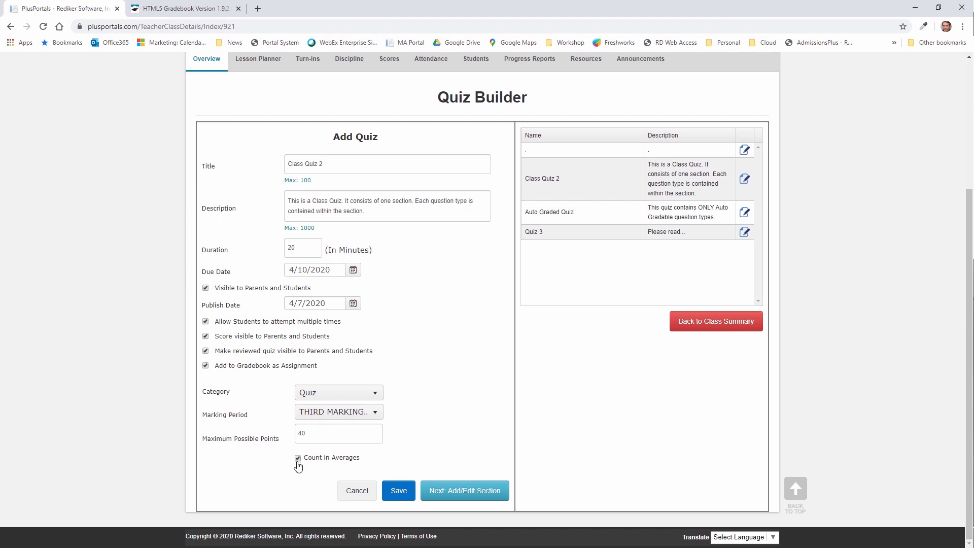
- Open the questions in Section 1 of Class Quiz 2 and examine the question list and the selectable question types
click(453, 491)
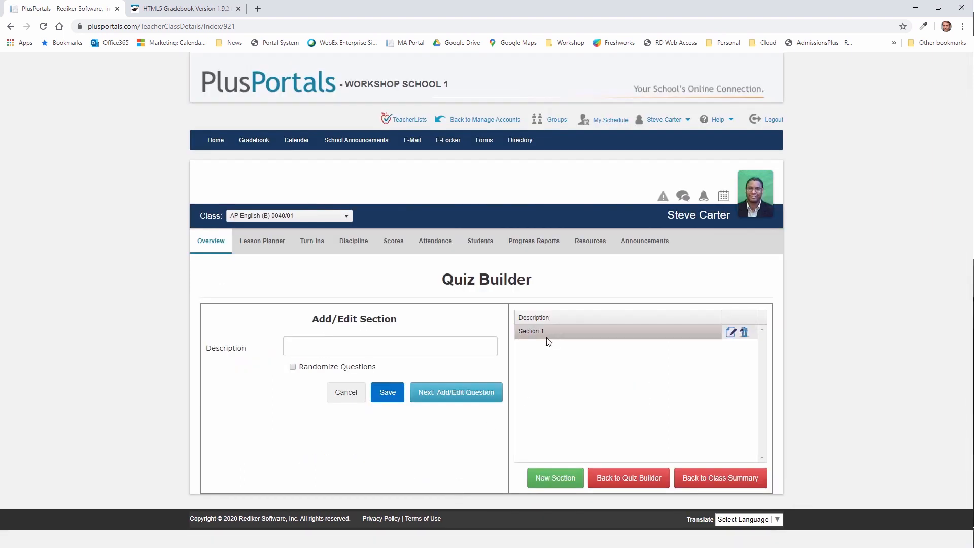
click(730, 333)
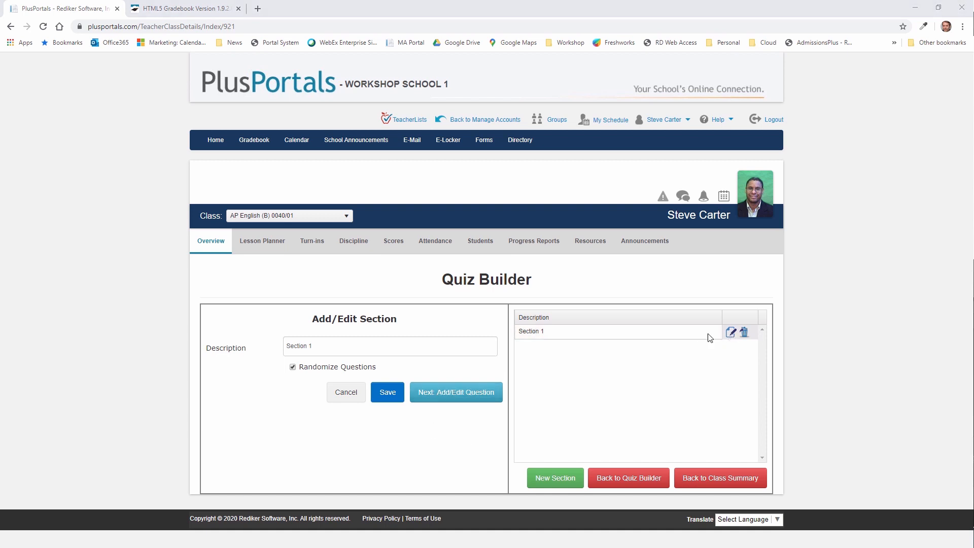
click(474, 394)
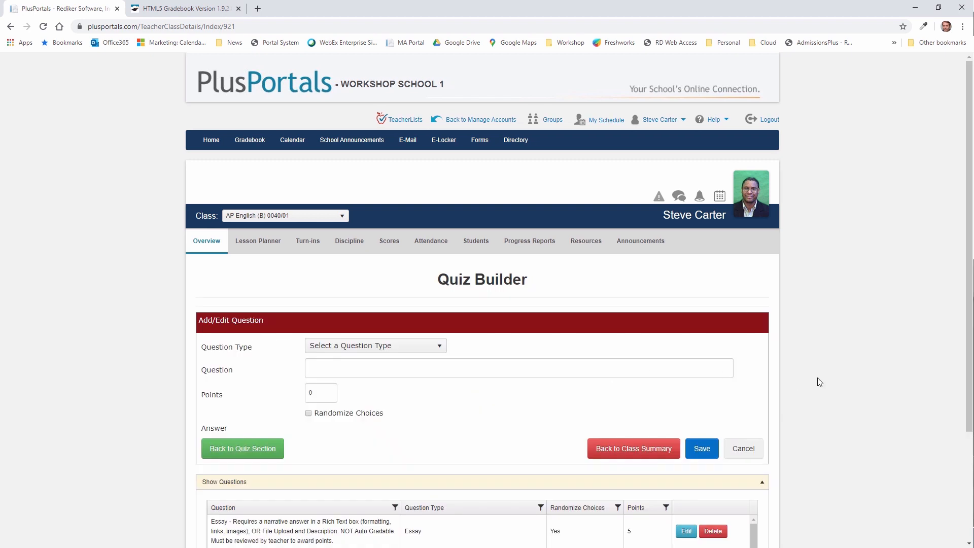
scroll(832, 383, down, 3)
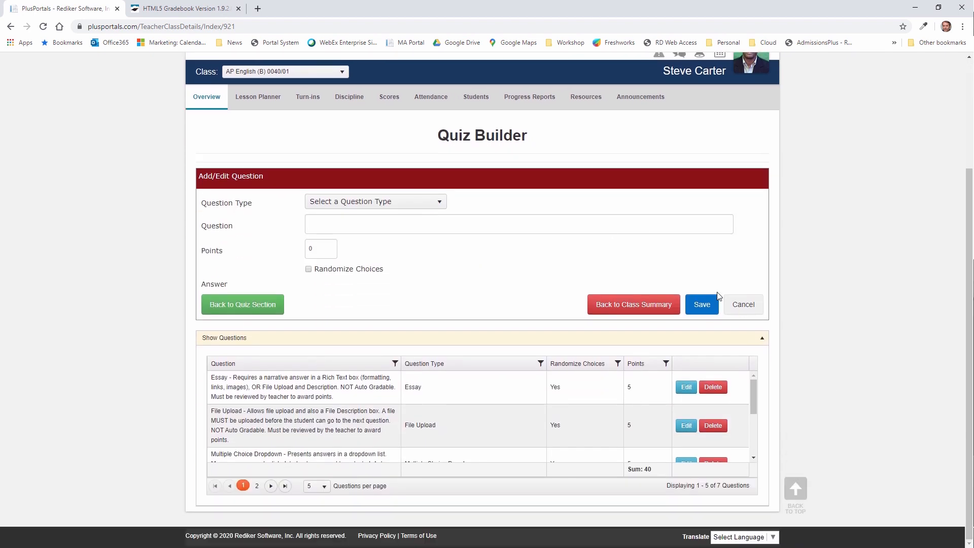
click(435, 204)
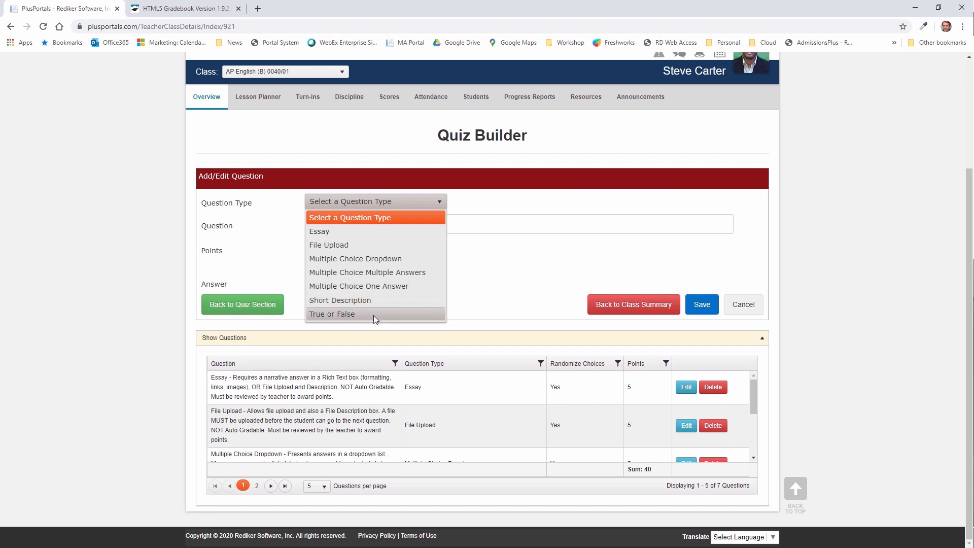
- Examine the Section 1 question descriptions, opening the Multiple Choice Dropdown question and then the Multiple Choice Multiple Answers question
click(477, 287)
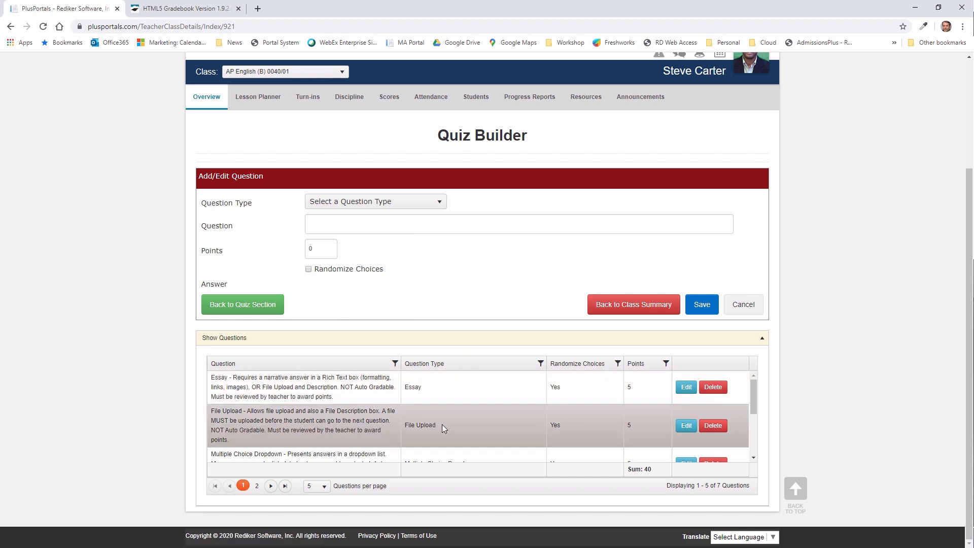
scroll(443, 424, down, 2)
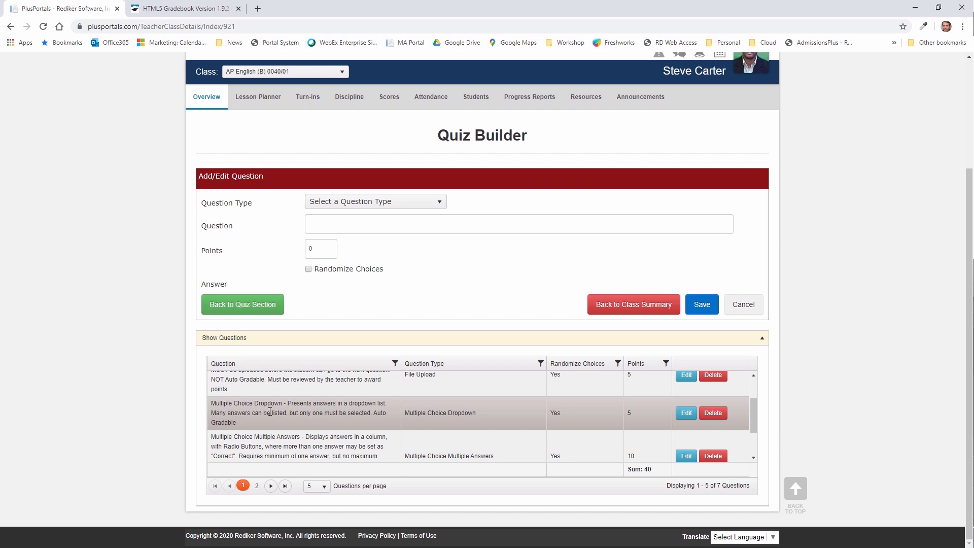
scroll(379, 401, up, 1)
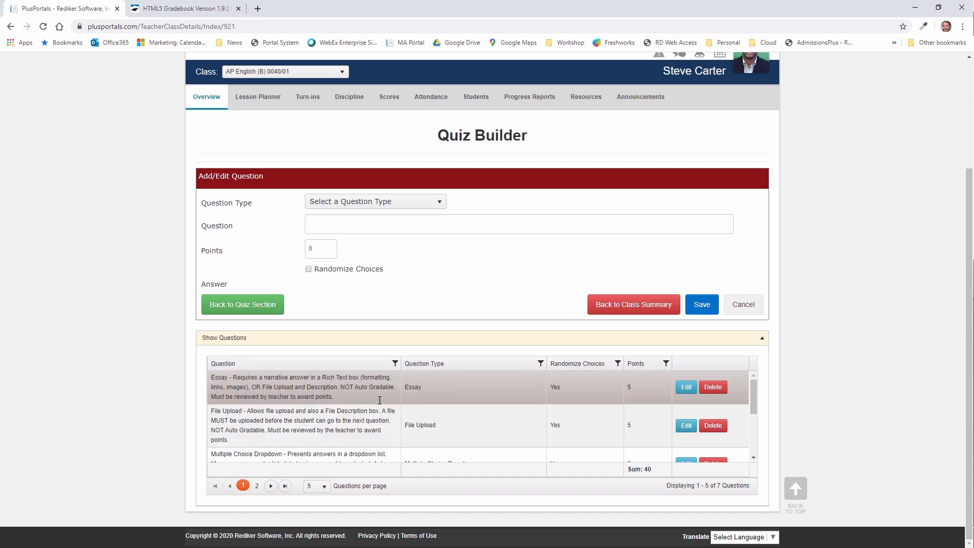
scroll(380, 401, up, 3)
scroll(761, 428, down, 3)
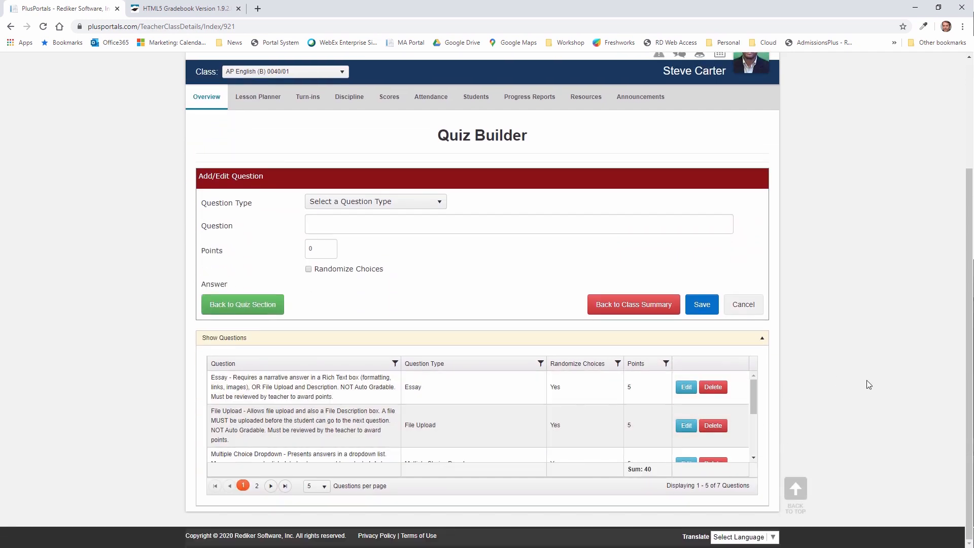
scroll(583, 406, down, 1)
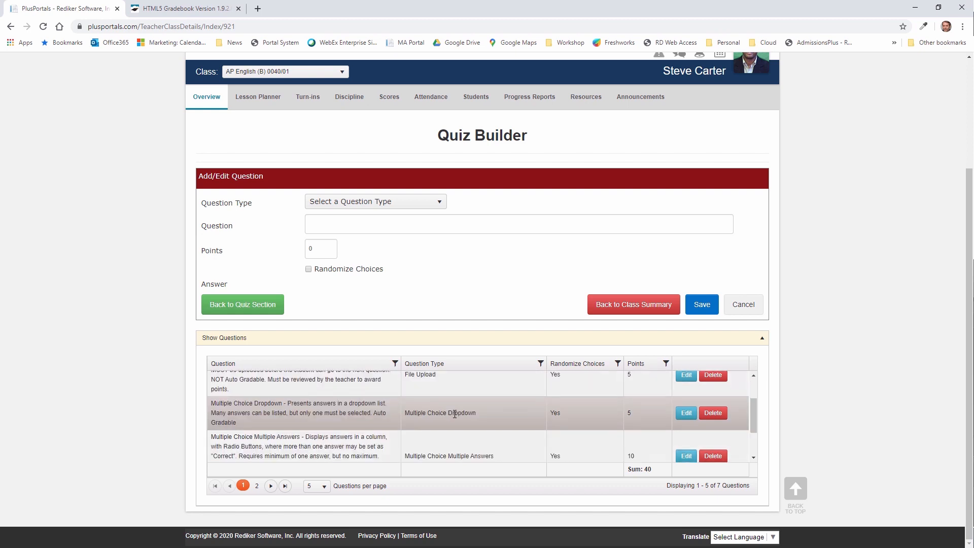
click(685, 413)
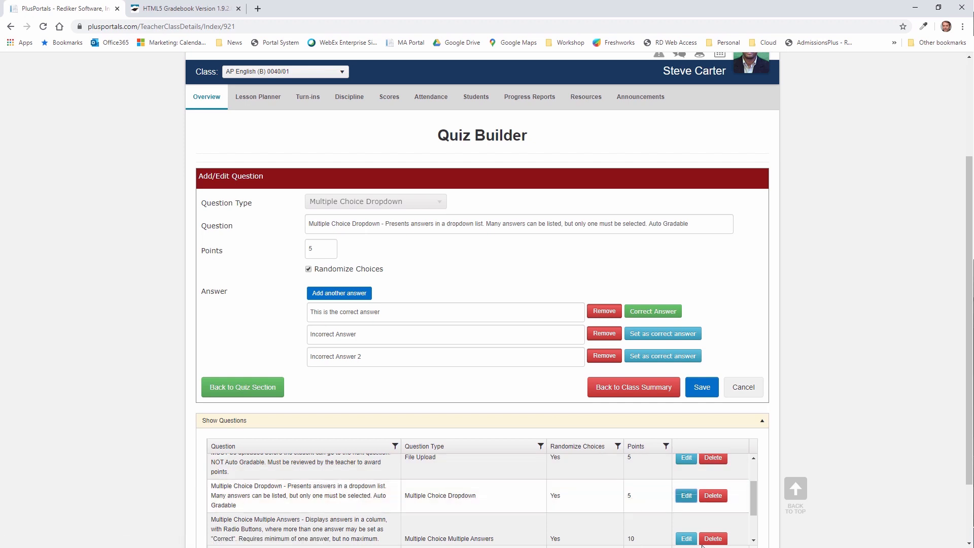
click(686, 538)
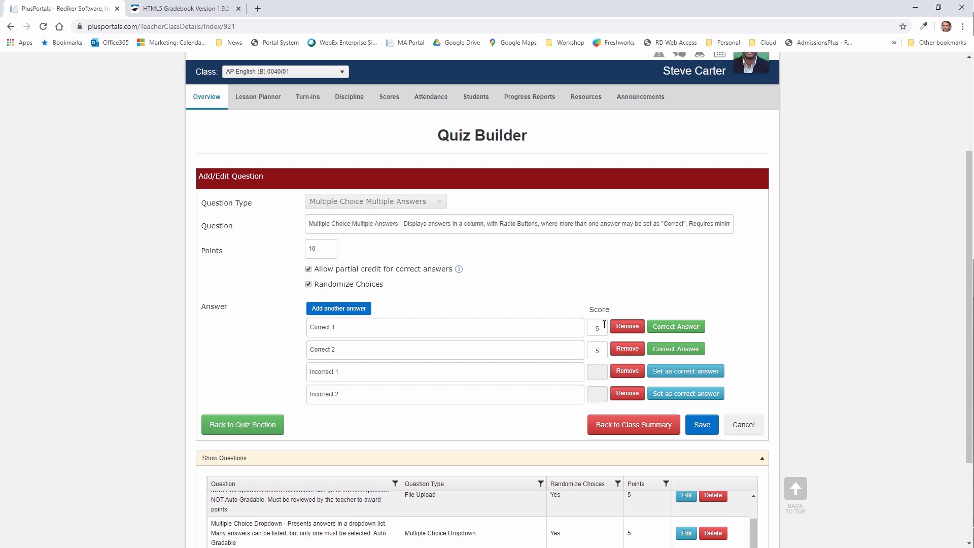
- Try to save the Multiple Choice Multiple Answers question with a score of 10 for both Correct 1 and Correct 2
double_click(589, 323)
text(10)
double_click(598, 350)
text(10)
click(705, 424)
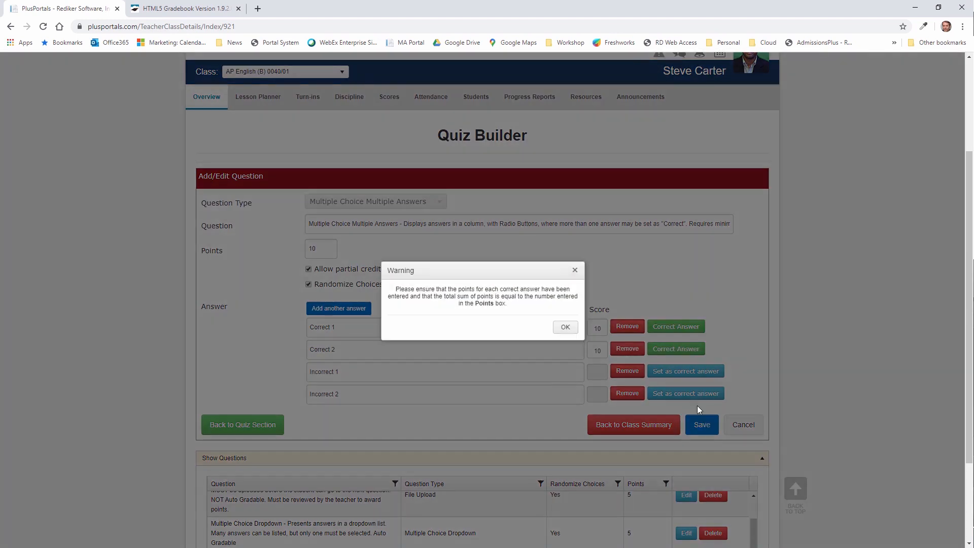
click(565, 328)
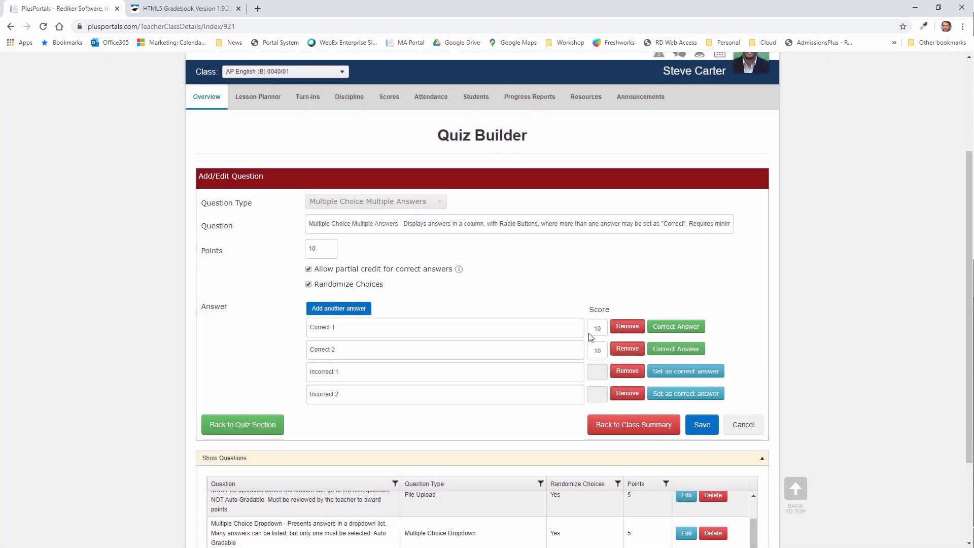
- Set the scores of Correct 1 and Correct 2 to 5 each and save the question
click(597, 330)
double_click(597, 330)
text(5)
click(599, 351)
double_click(596, 350)
text(5)
click(703, 425)
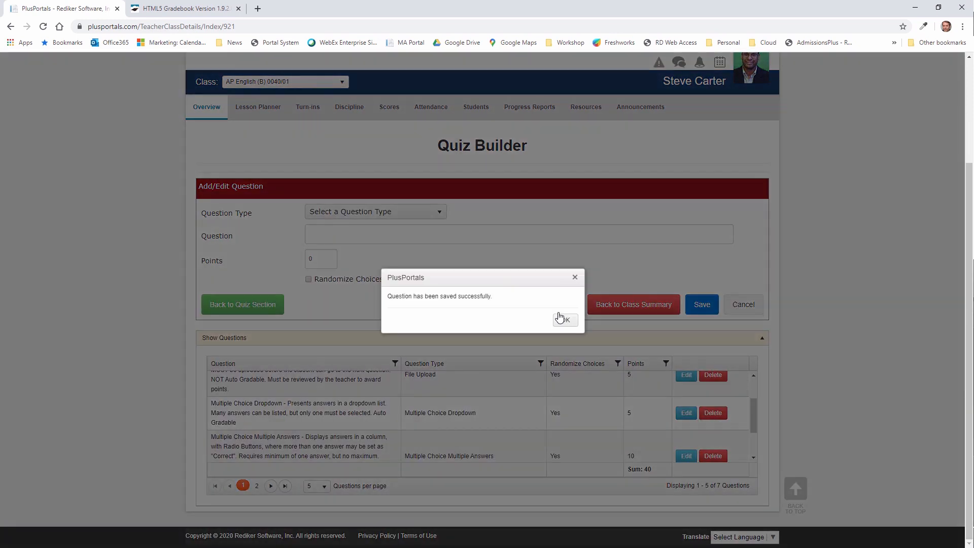
click(564, 320)
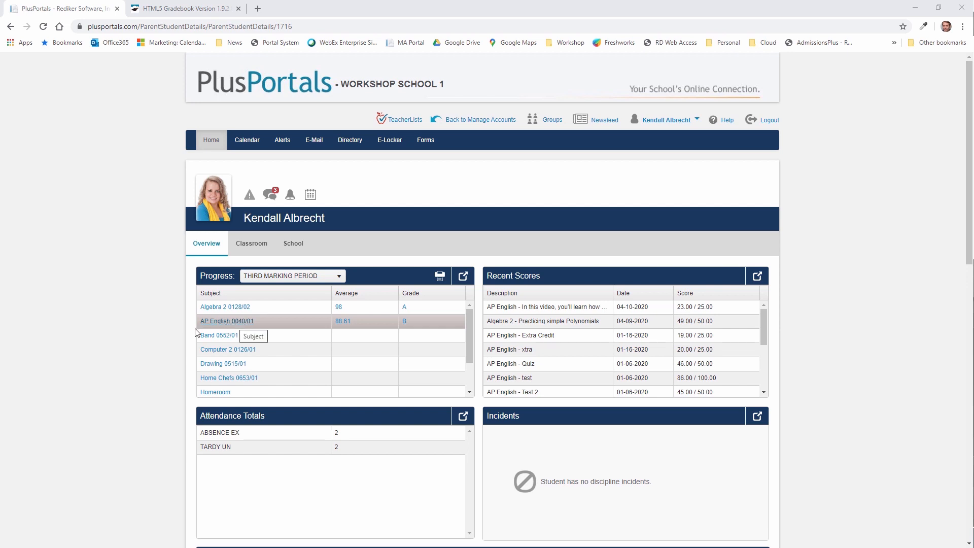
- Filter the student's upcoming coursework to quizzes and start taking Class Quiz 2
scroll(188, 337, down, 4)
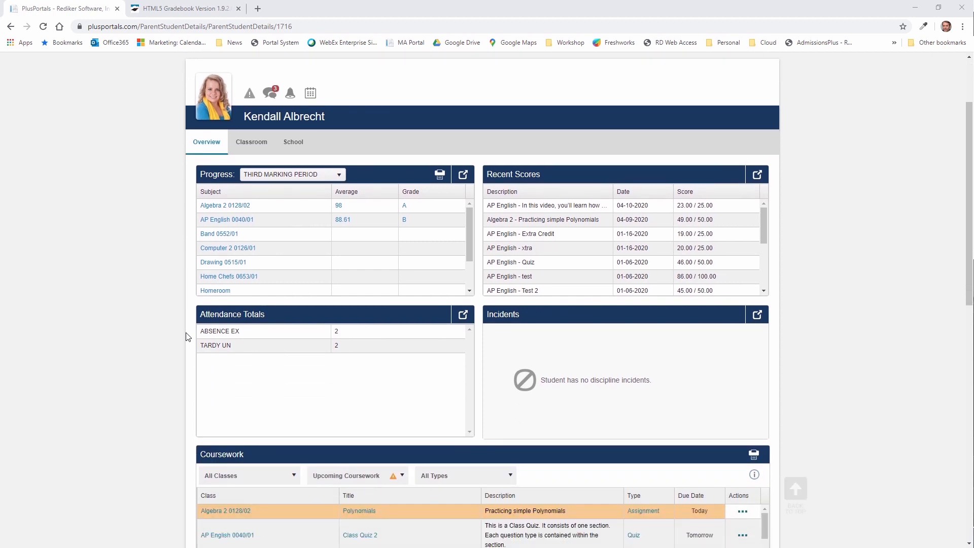
scroll(187, 337, down, 1)
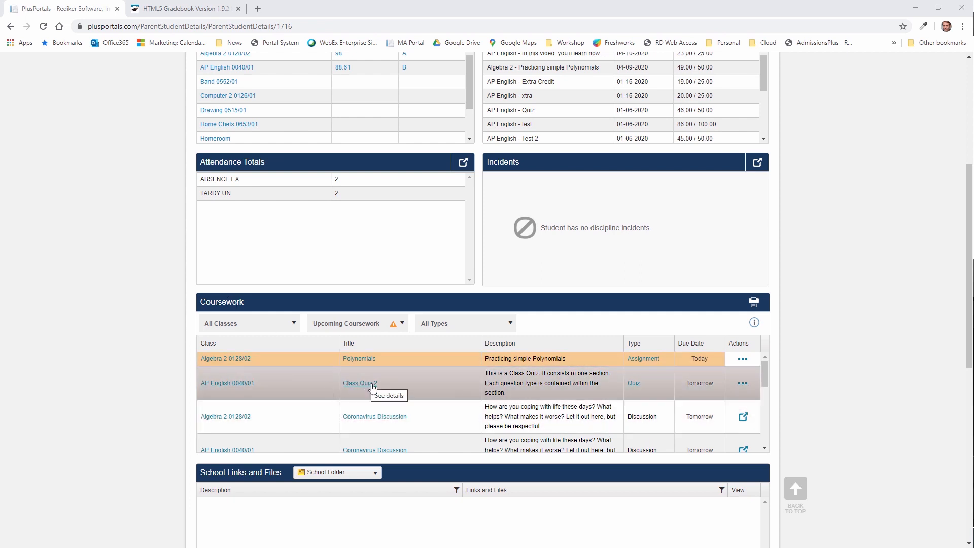
click(466, 327)
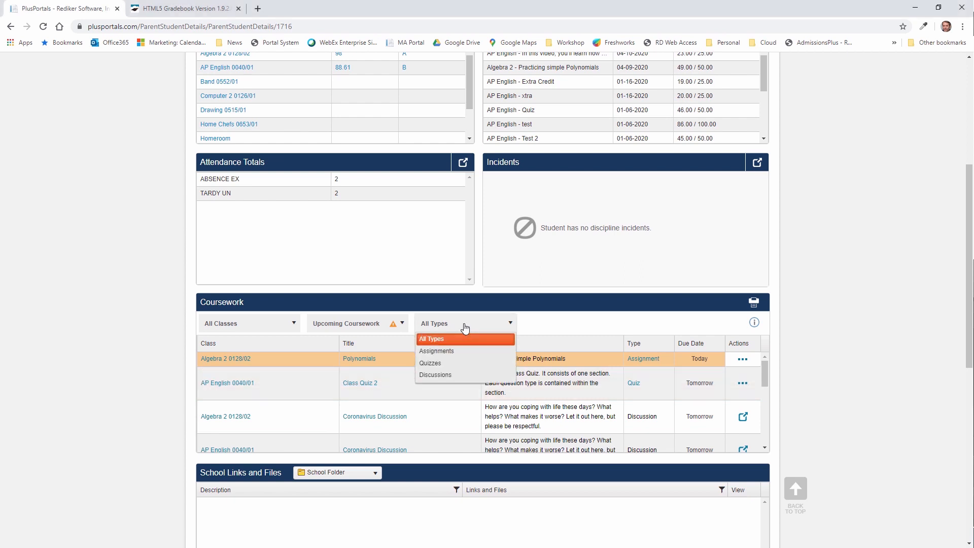
click(449, 363)
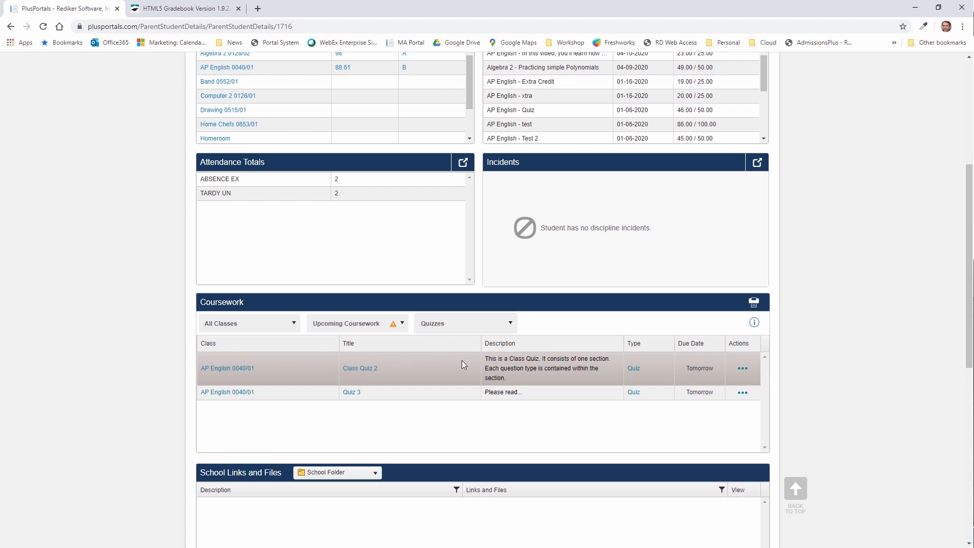
click(744, 371)
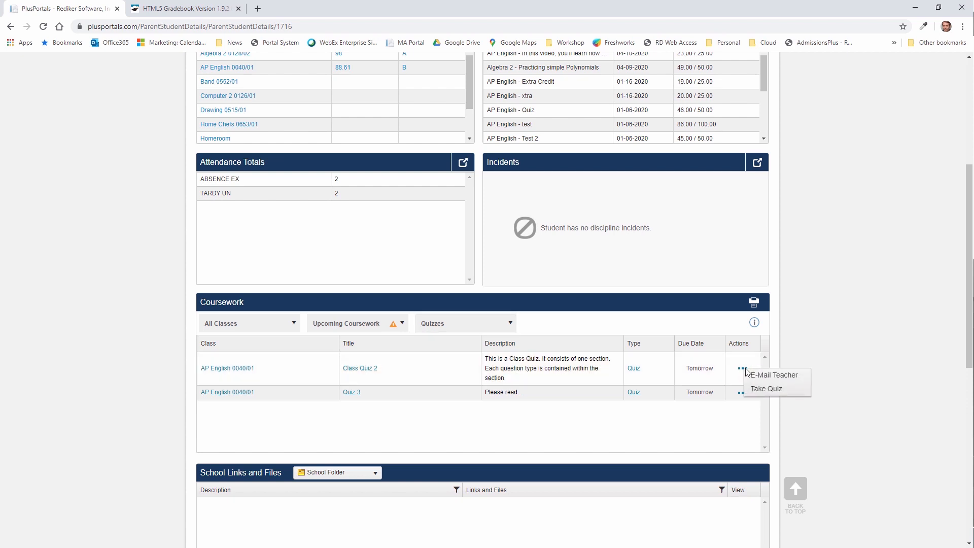
click(767, 389)
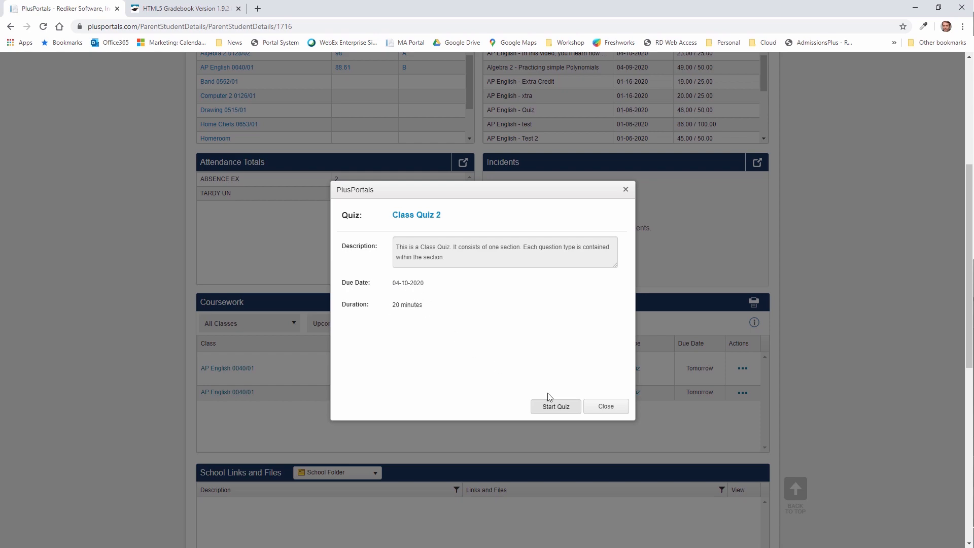
click(557, 407)
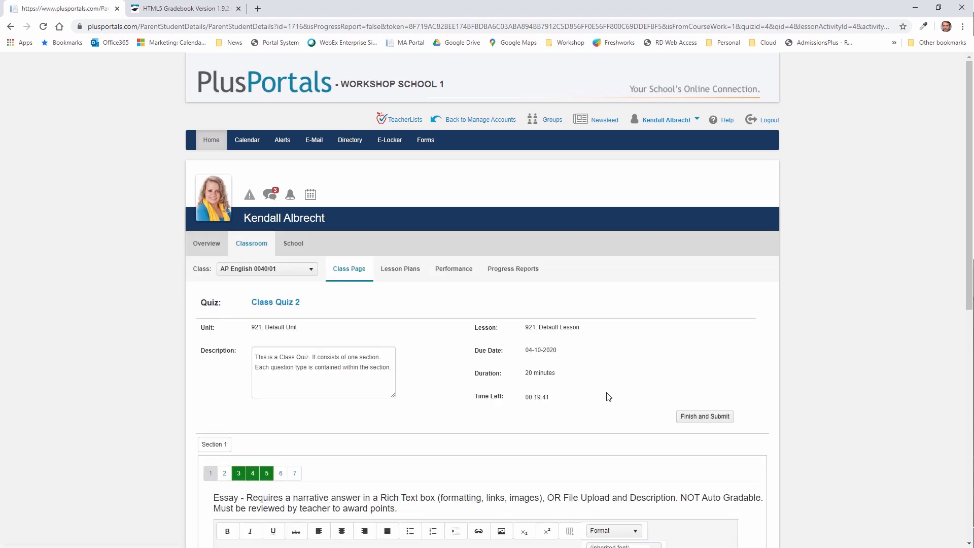
- Enter "blah" as the answer to the Essay question and check the font size options
scroll(458, 407, down, 3)
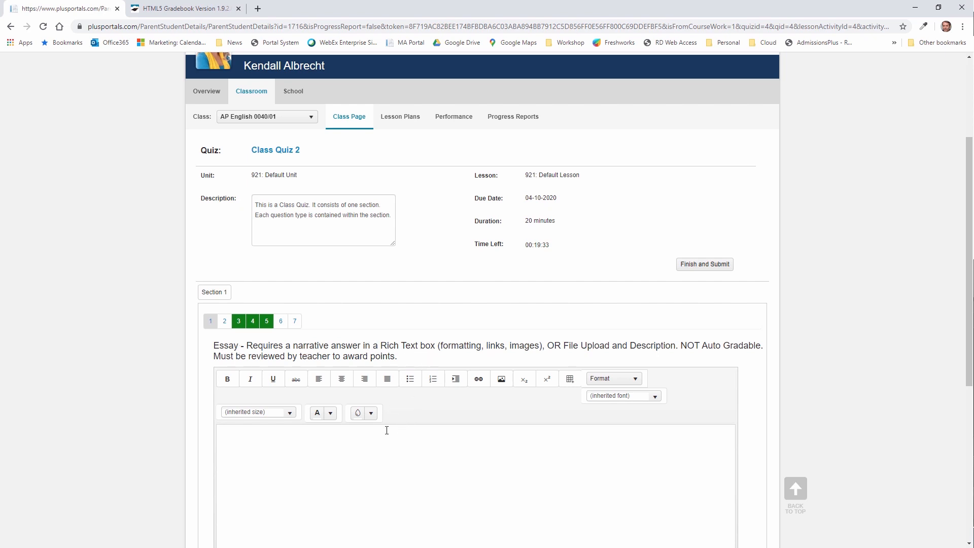
click(265, 432)
text(blah)
click(290, 412)
click(350, 455)
- Attach Catcher in the Rye (1) (1).docx to the essay answer with the description "here it is.", and save and go to the next question
scroll(275, 446, down, 3)
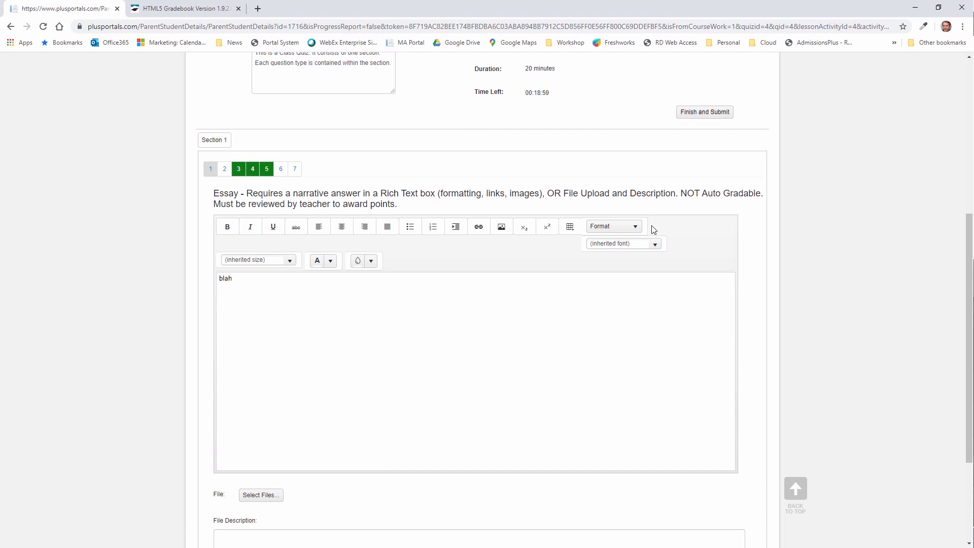
scroll(416, 398, down, 3)
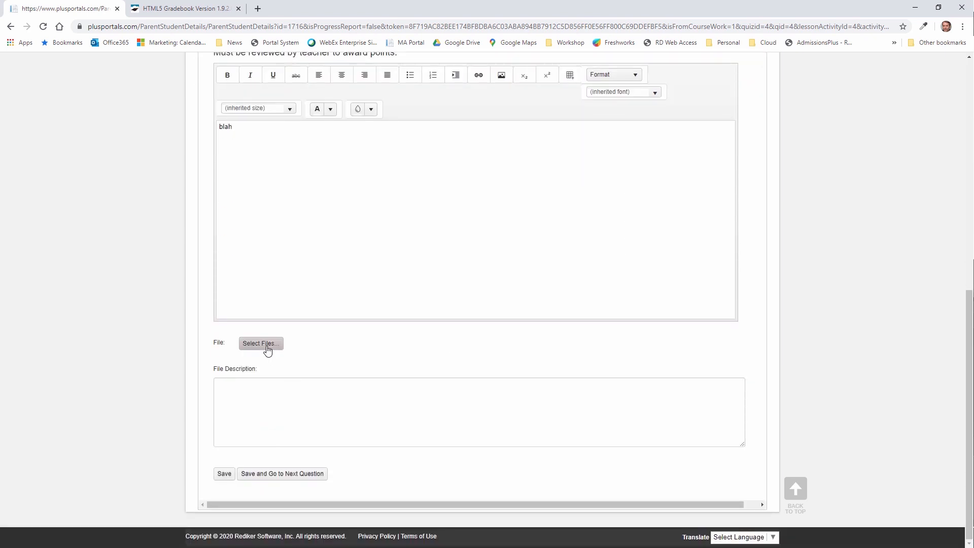
click(261, 344)
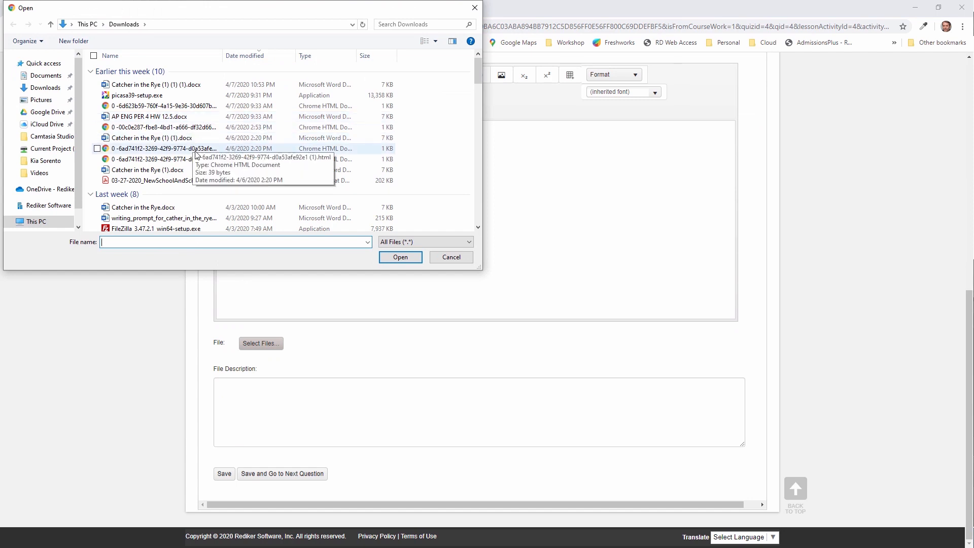
click(189, 139)
click(395, 258)
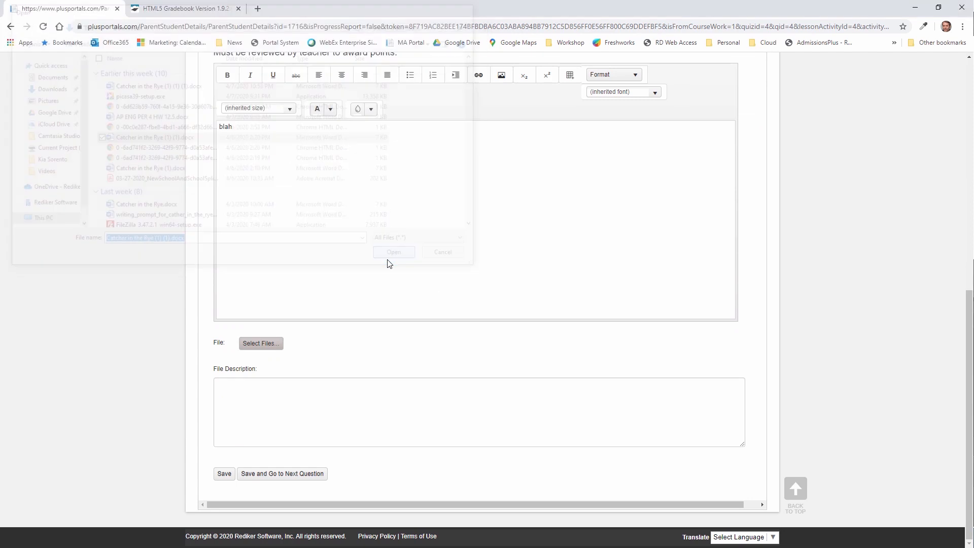
click(277, 430)
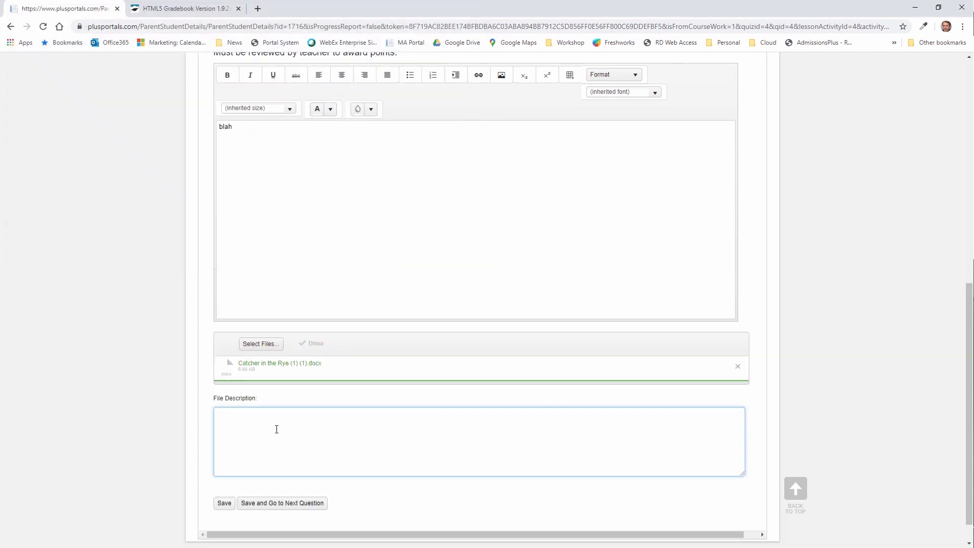
text(here it is.)
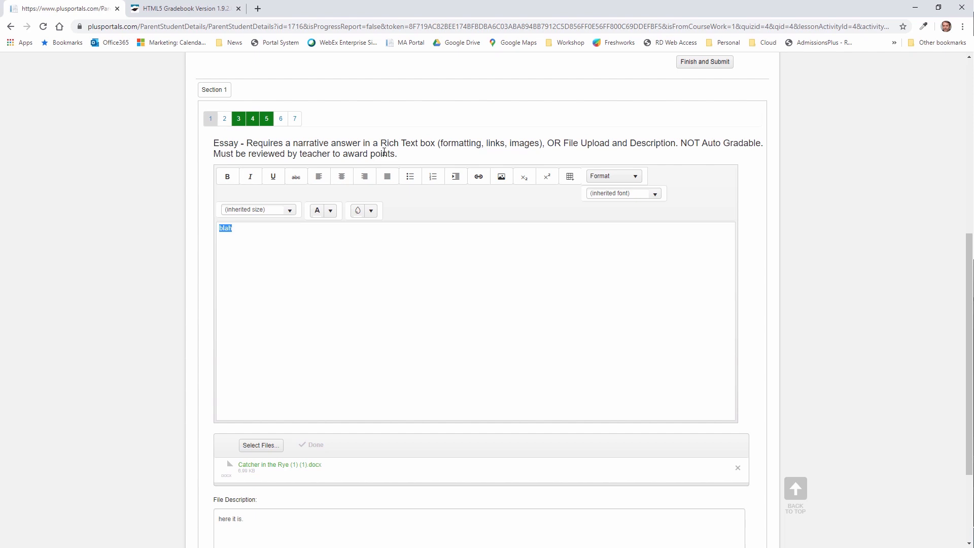
scroll(661, 250, down, 3)
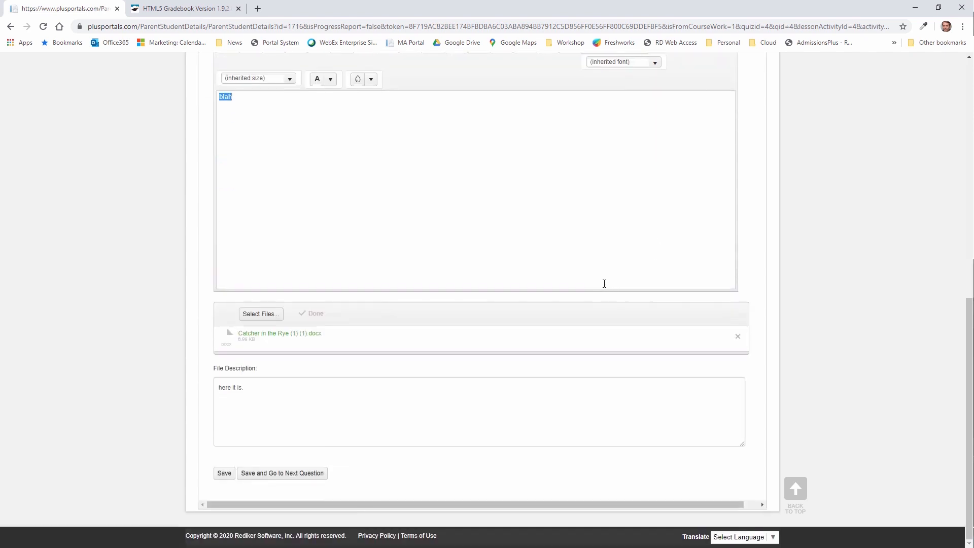
click(275, 477)
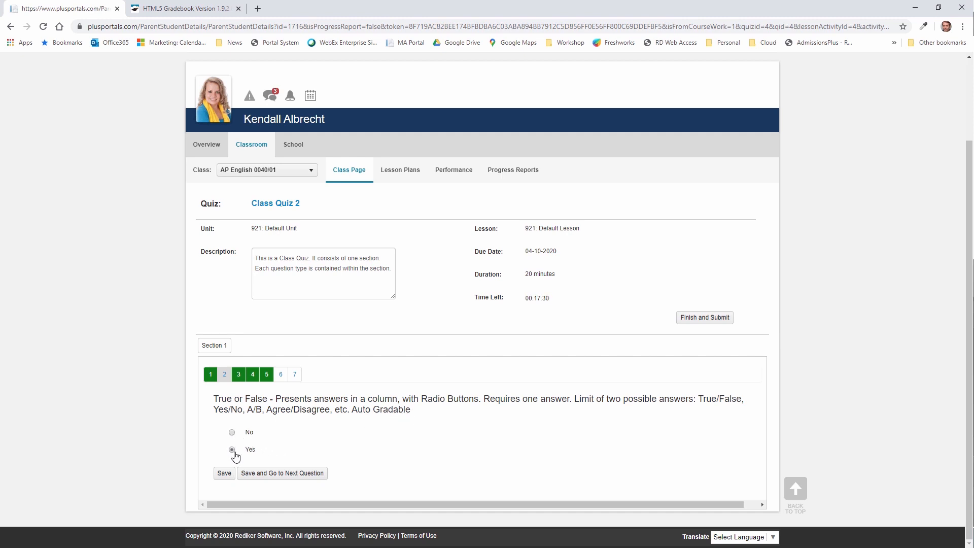
- Answer the True or False question with Yes and the Multiple Choice Dropdown question with Incorrect Answer, saving each and continuing
click(231, 450)
click(300, 475)
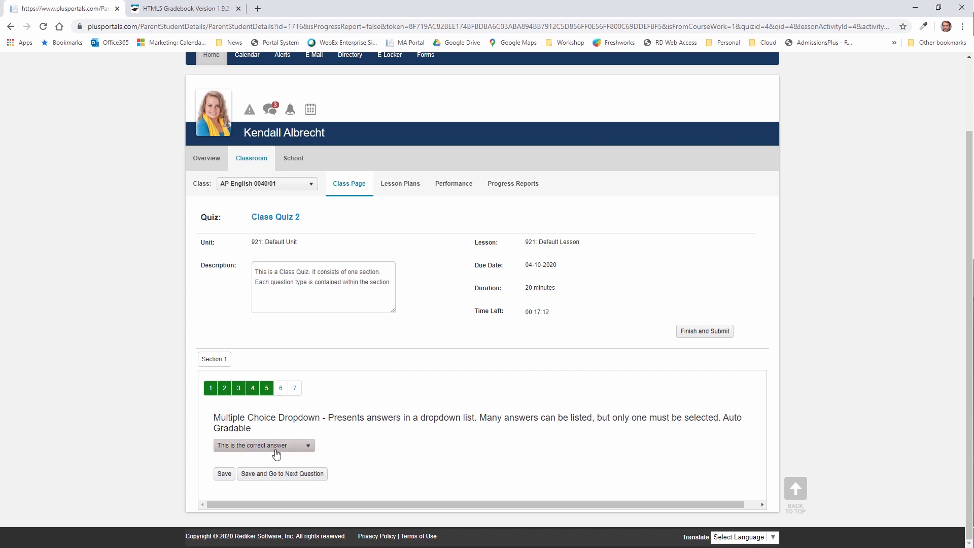
click(292, 450)
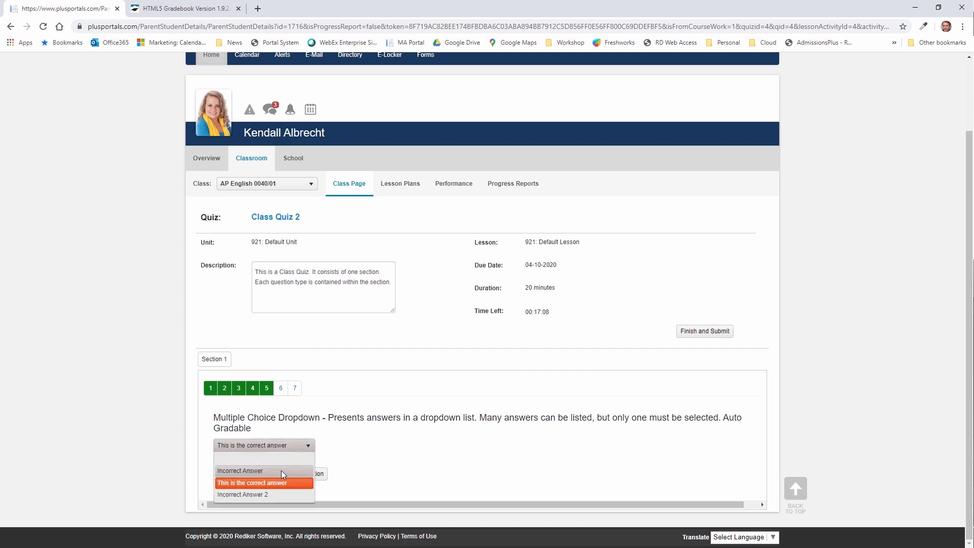
click(255, 471)
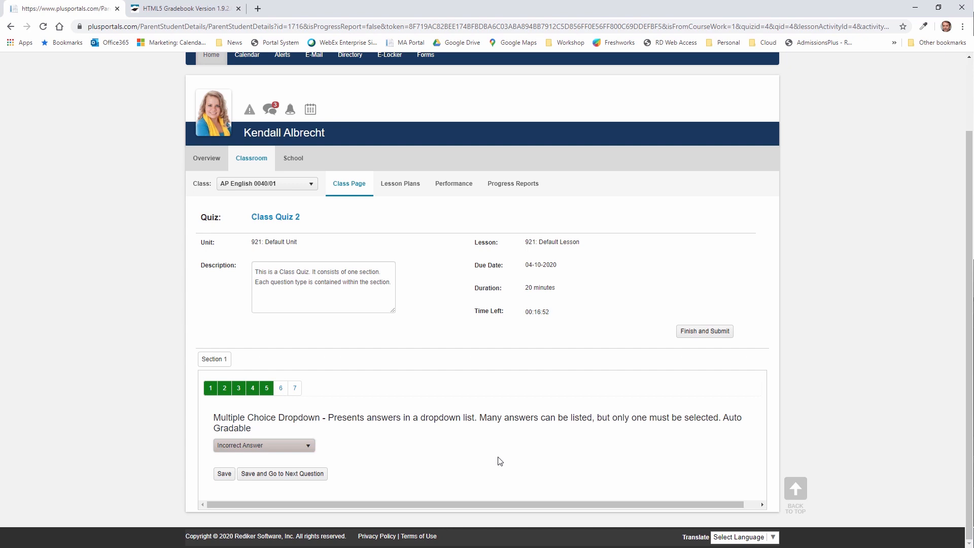
click(314, 475)
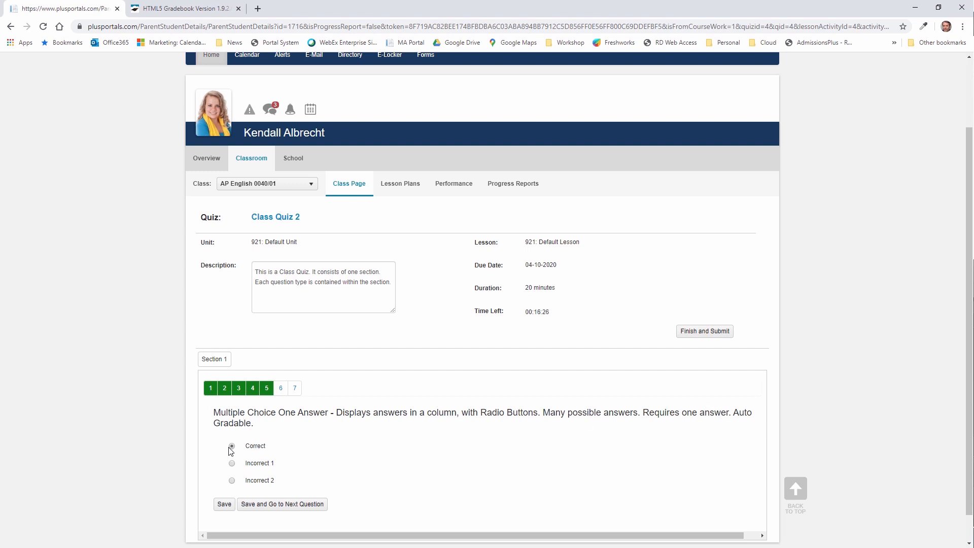
- Answer the Multiple Choice One Answer question with Incorrect 1, and save the Short Description question with its existing text and continue
click(232, 464)
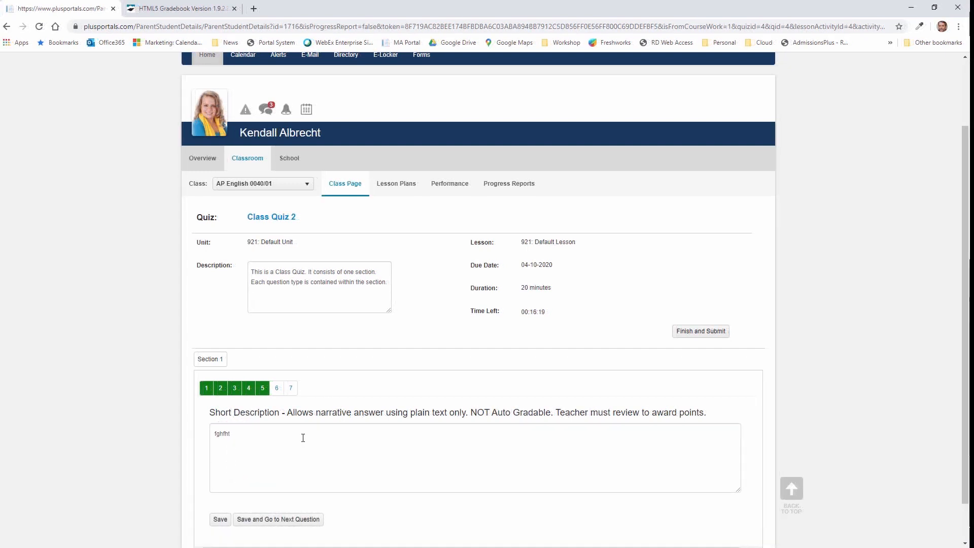
drag(303, 438, 215, 442)
click(308, 432)
double_click(223, 434)
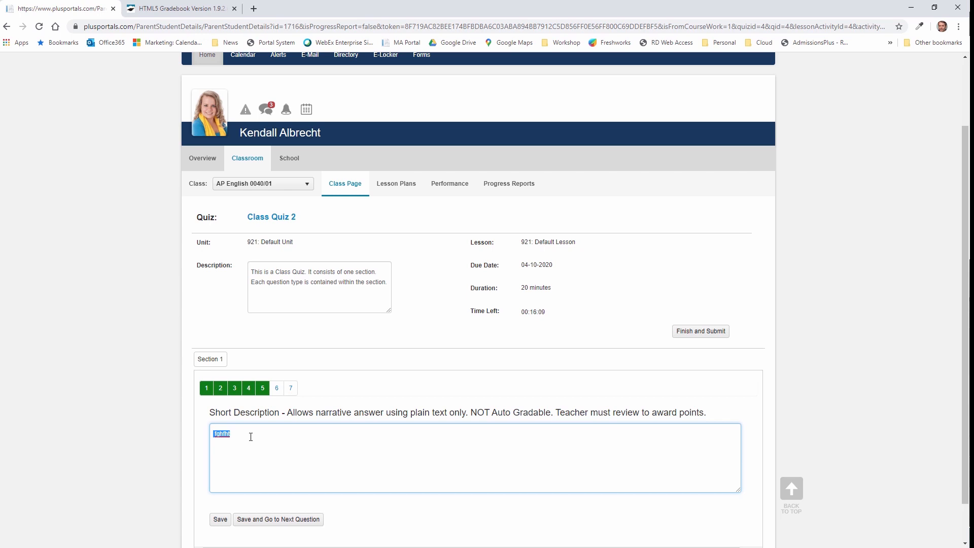
click(280, 526)
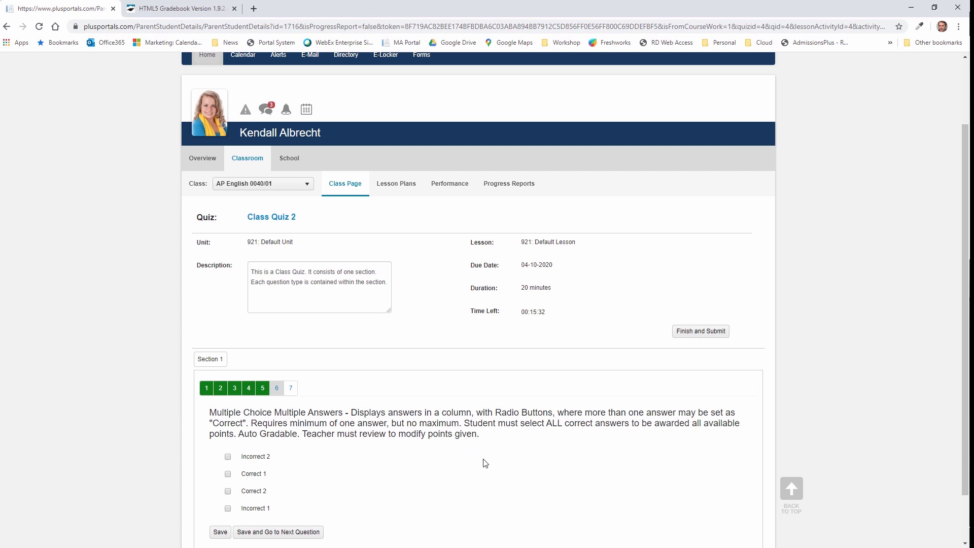
- Choose Correct 1 for the Multiple Choice Multiple Answers question, and save and go to the next question
click(228, 473)
click(278, 532)
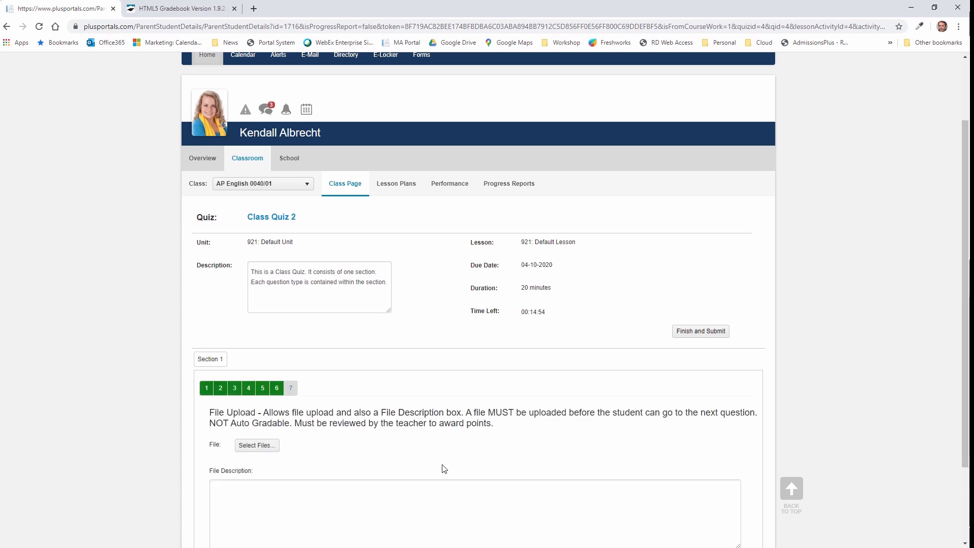
- Upload Catcher in the Rye (1) (1).docx with the description "here it is" for the File Upload question, save the answer, and submit the quiz
scroll(443, 467, down, 2)
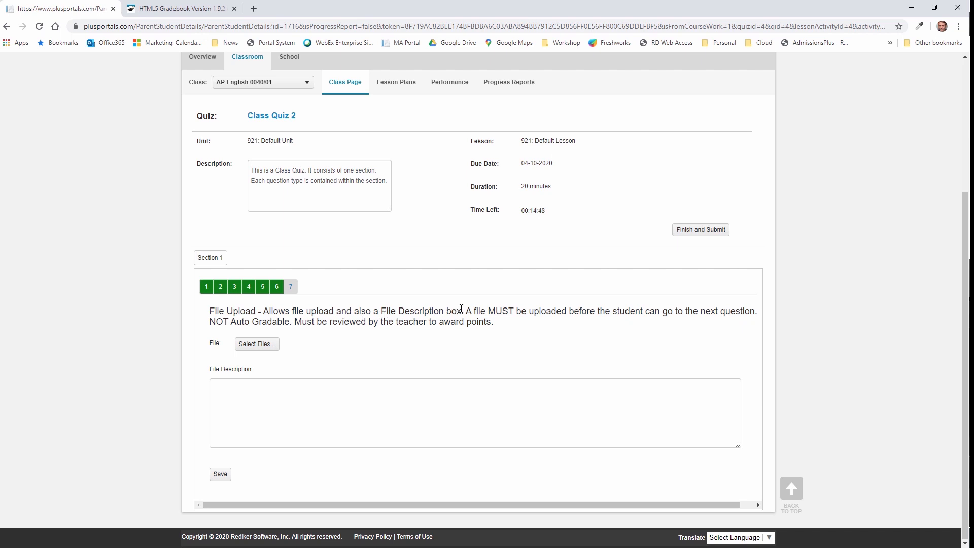
click(264, 343)
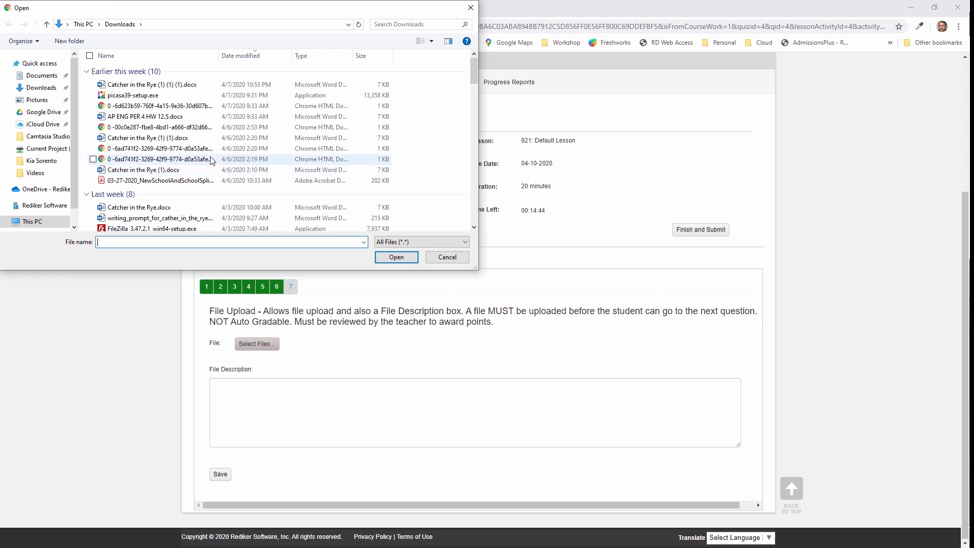
double_click(199, 139)
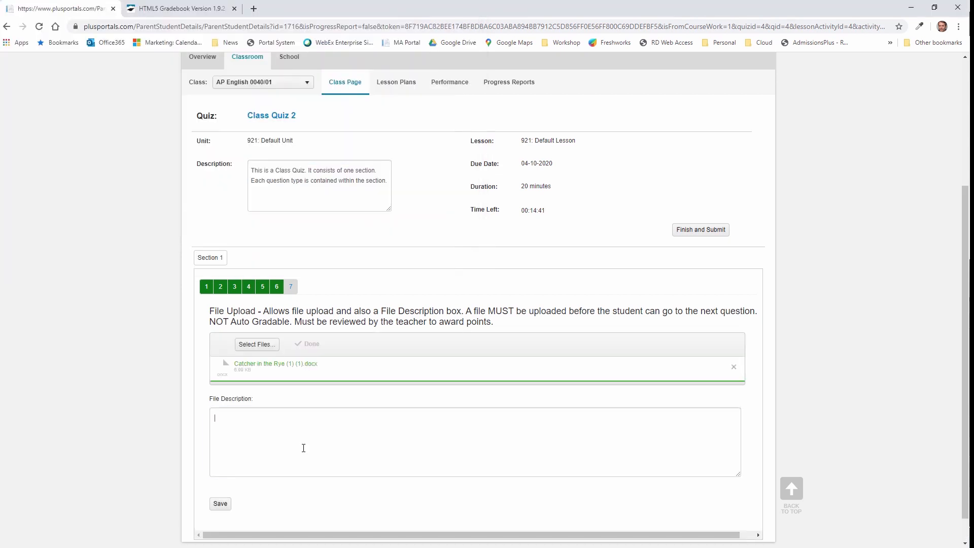
click(304, 447)
text(here it is)
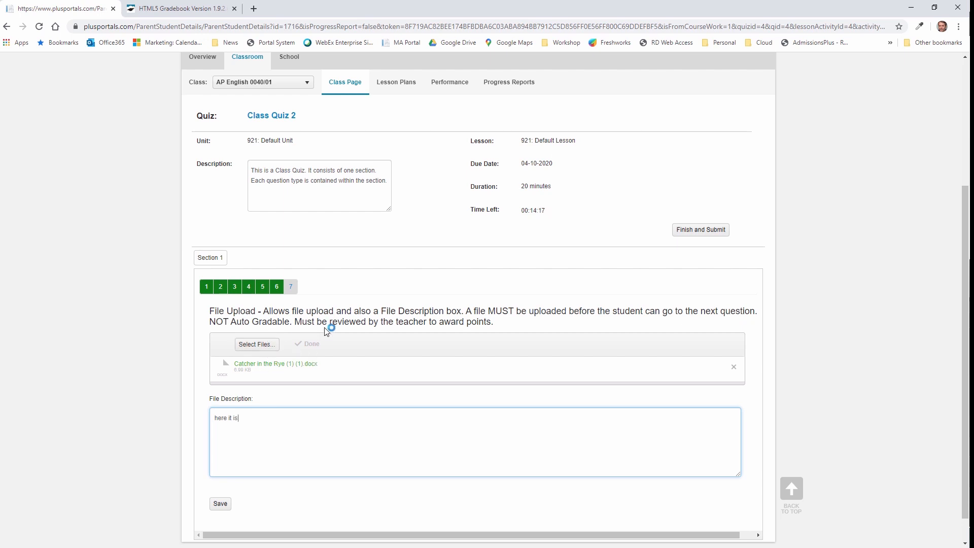
click(224, 506)
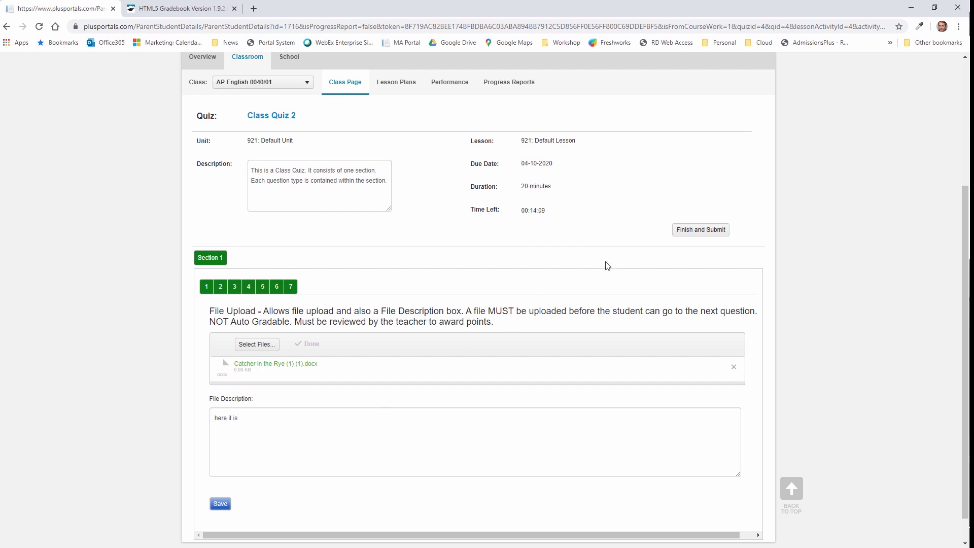
click(682, 233)
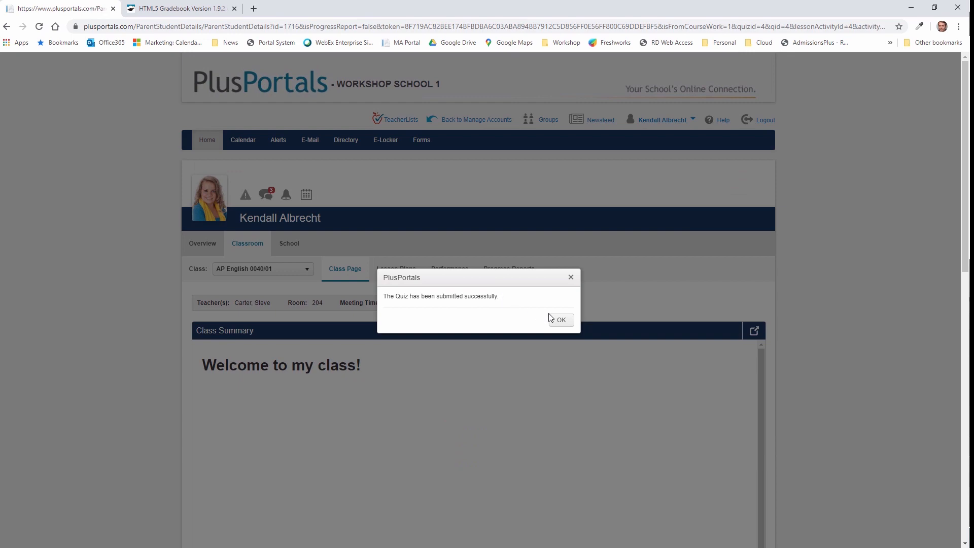
click(560, 320)
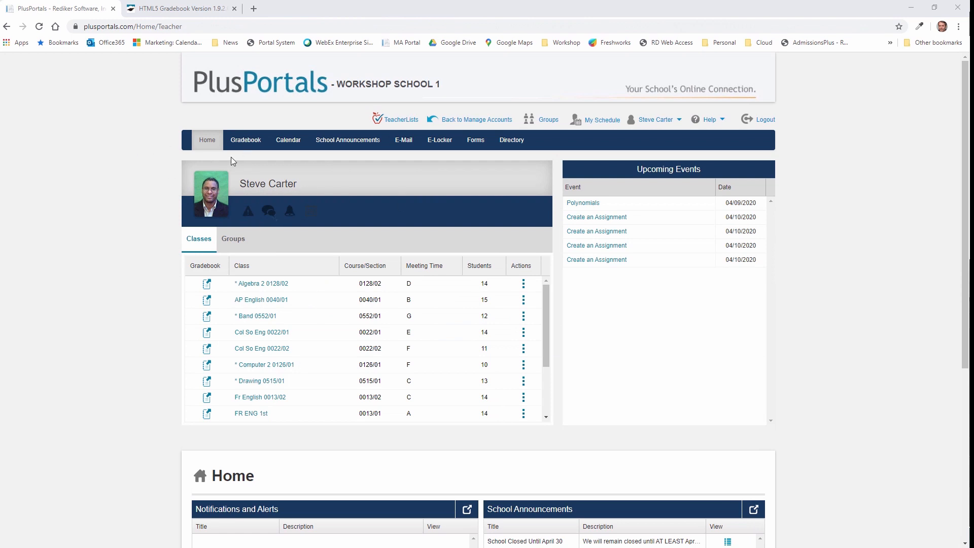
- Show class quizzes in the teacher's E-Locker and open the student's Class Quiz 2 results for AP English (B) 0040/01
click(445, 144)
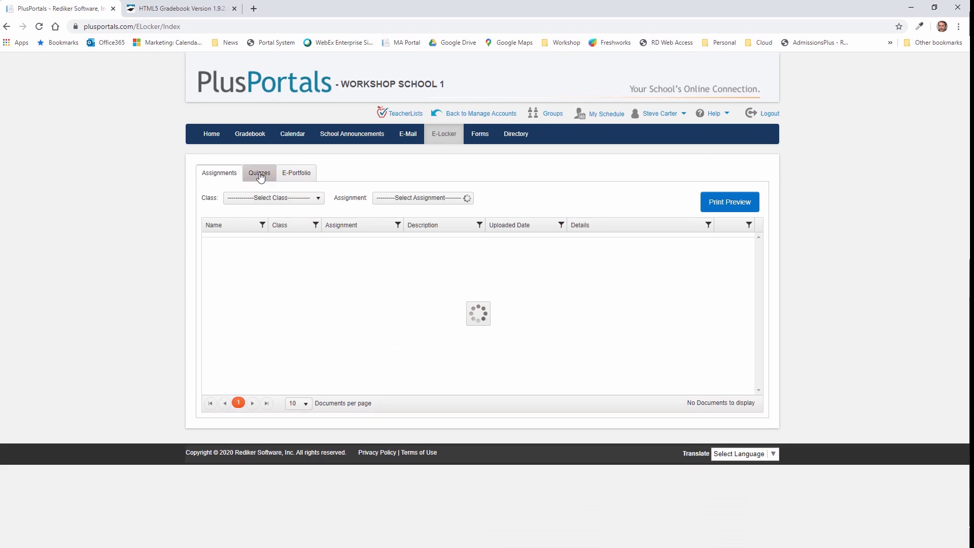
click(260, 174)
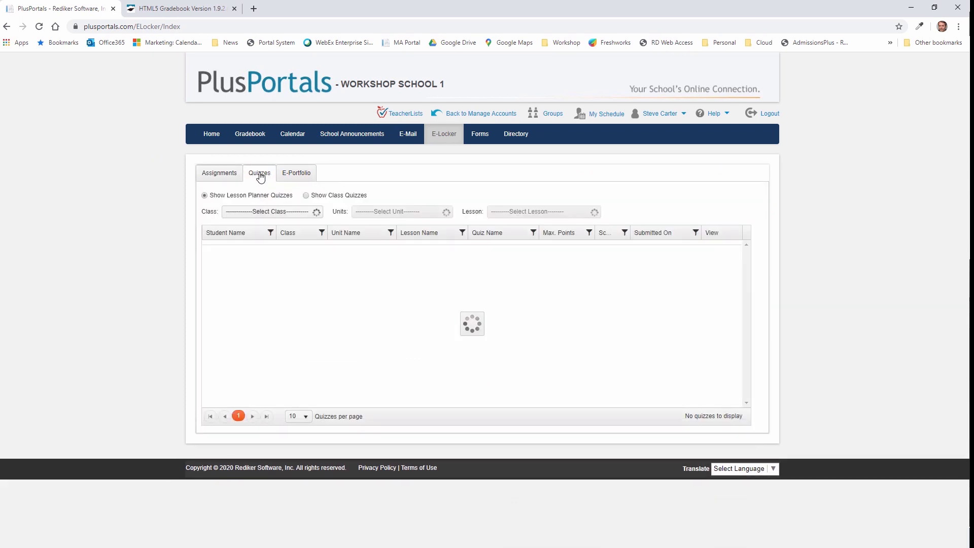
click(306, 196)
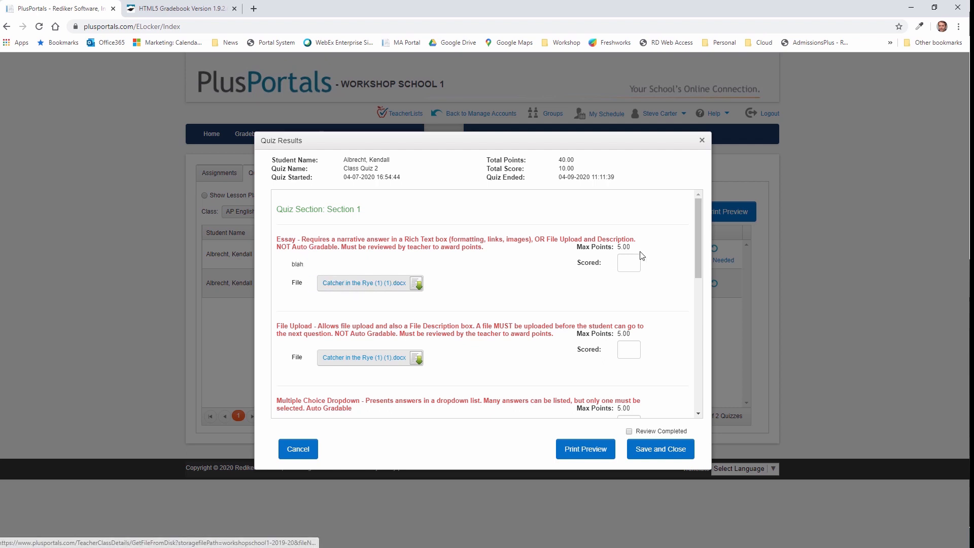
- Score the Essay question 5, the File Upload question 4, and the Multiple Choice Dropdown question 1
click(623, 262)
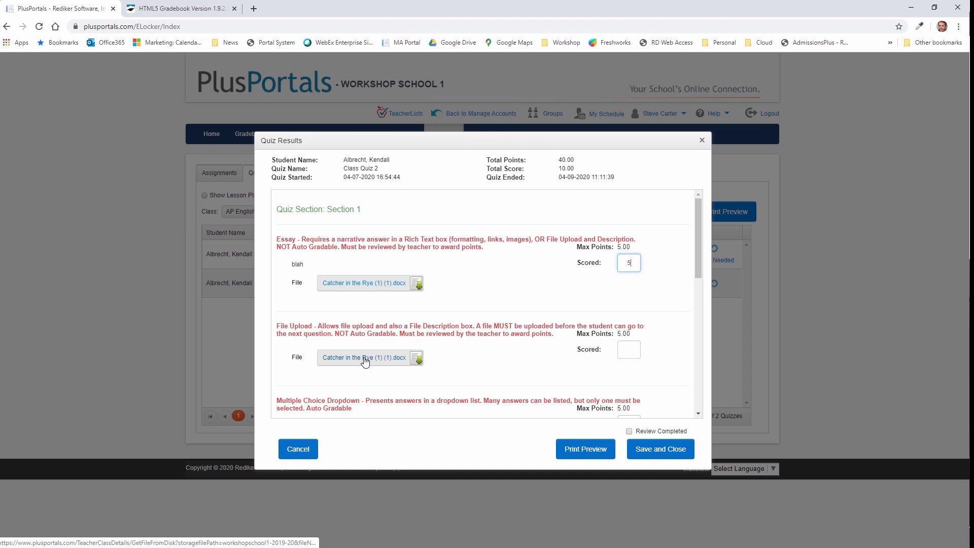
click(626, 355)
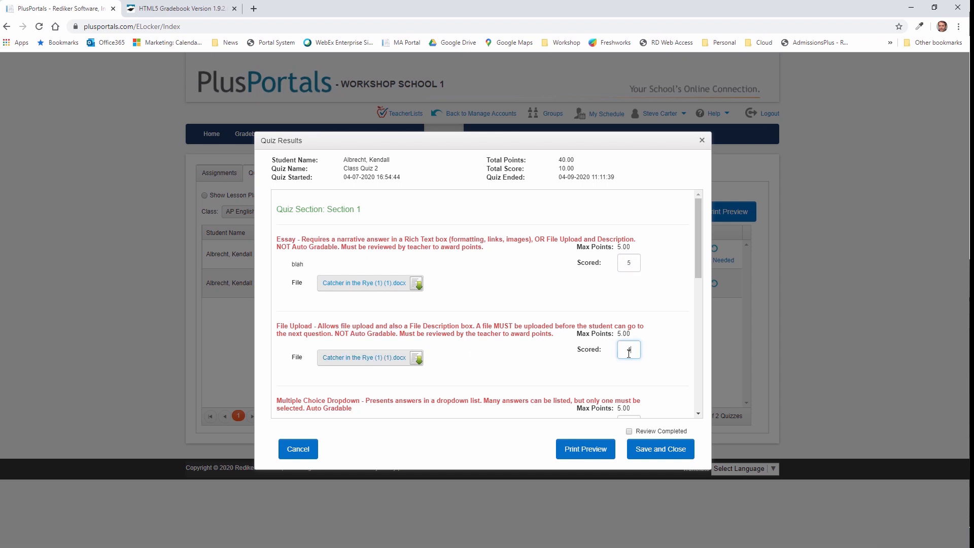
scroll(669, 340, down, 1)
scroll(669, 343, down, 1)
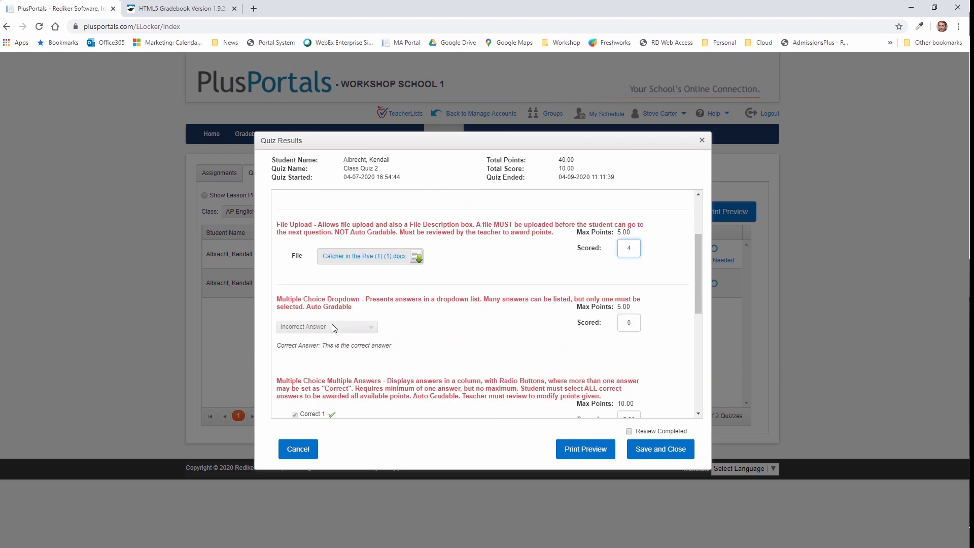
click(636, 323)
- Score the Short Description question 3.5, mark the review as completed, and save and close the quiz results
scroll(655, 327, down, 2)
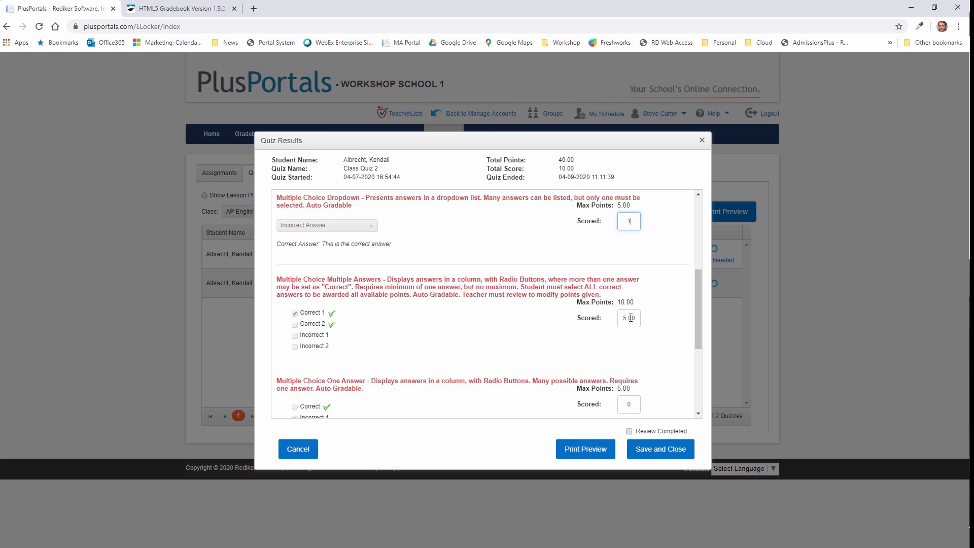
scroll(662, 328, down, 2)
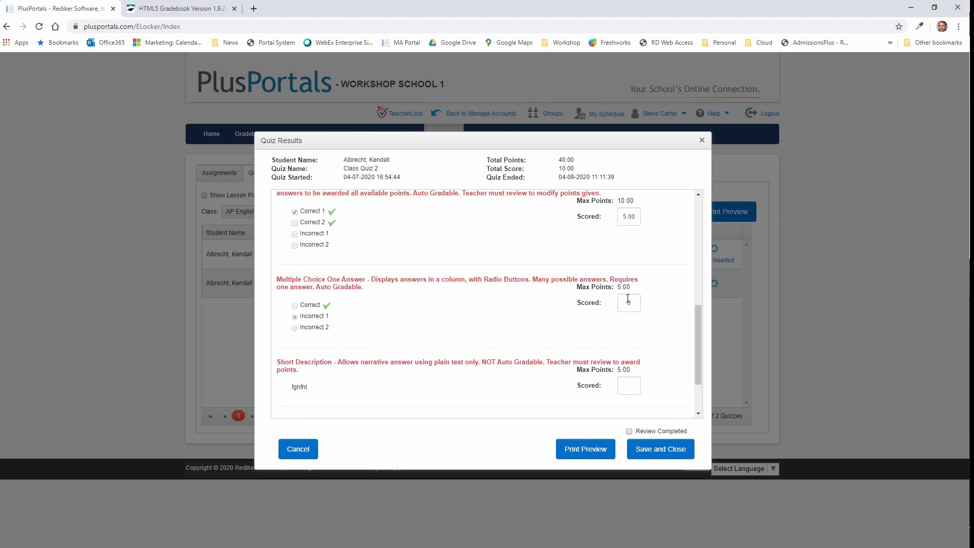
scroll(636, 309, down, 1)
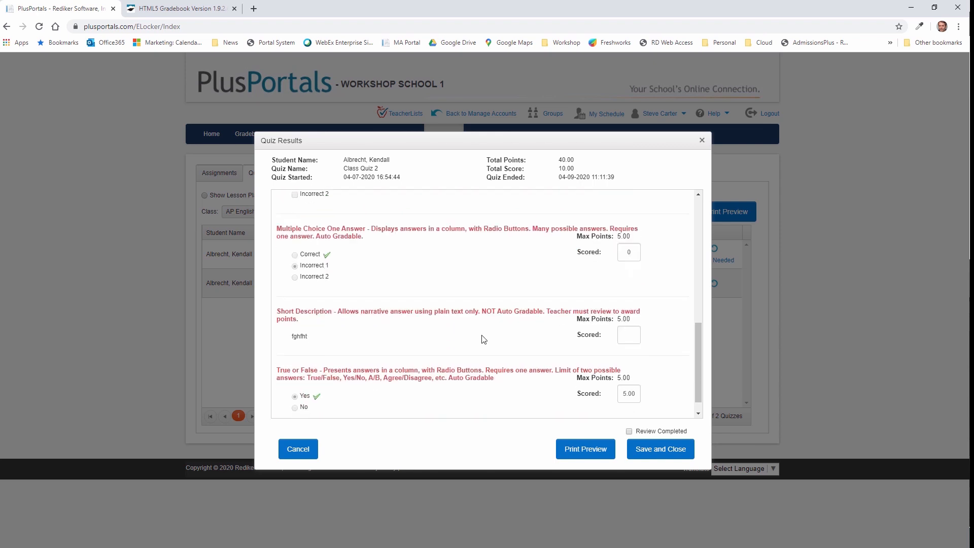
click(630, 333)
text(3.5)
scroll(648, 371, down, 1)
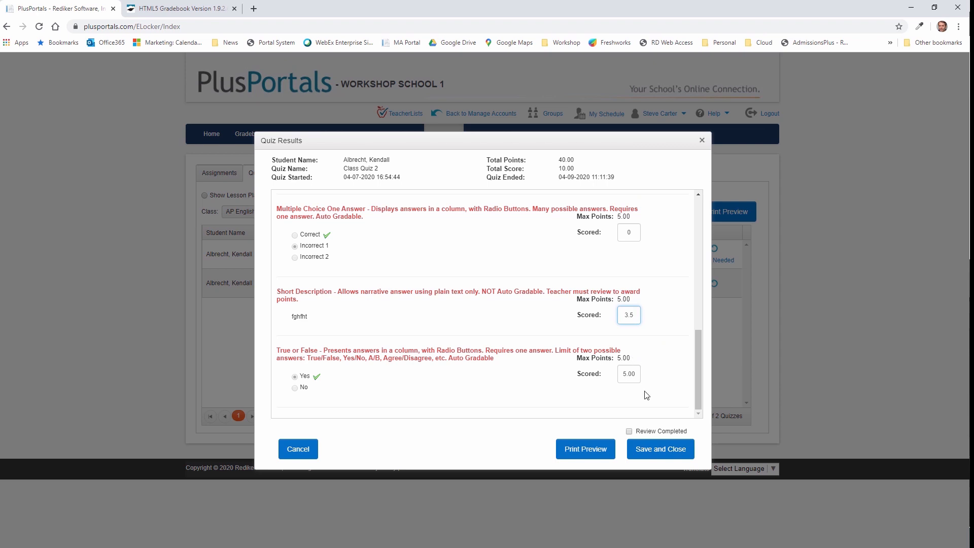
click(630, 431)
click(658, 455)
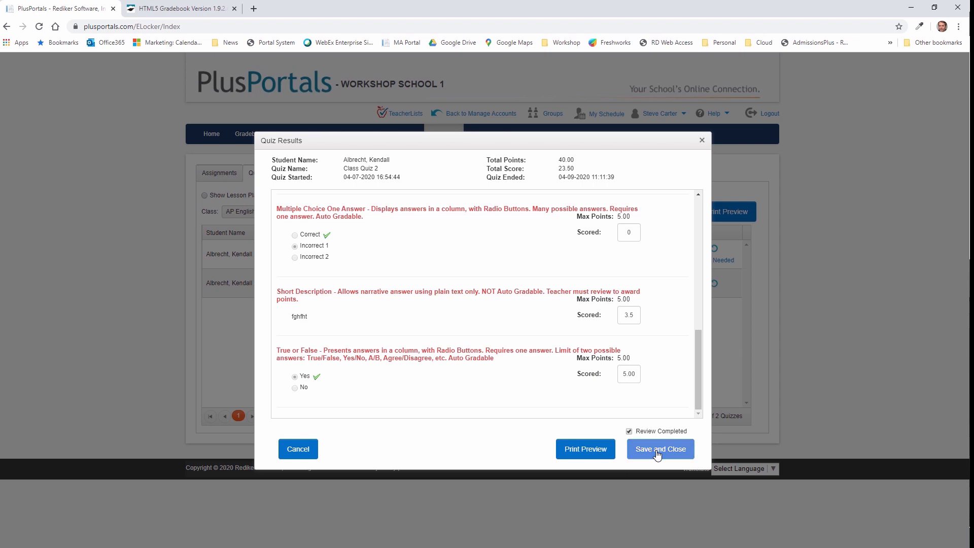
click(571, 324)
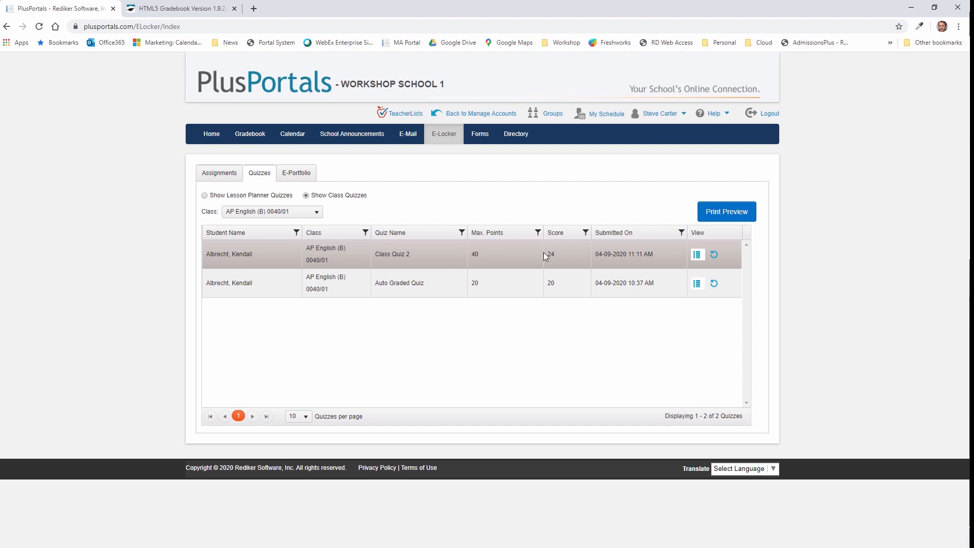
- Open the reset confirmation for the student's Class Quiz 2 submission and cancel it
click(714, 255)
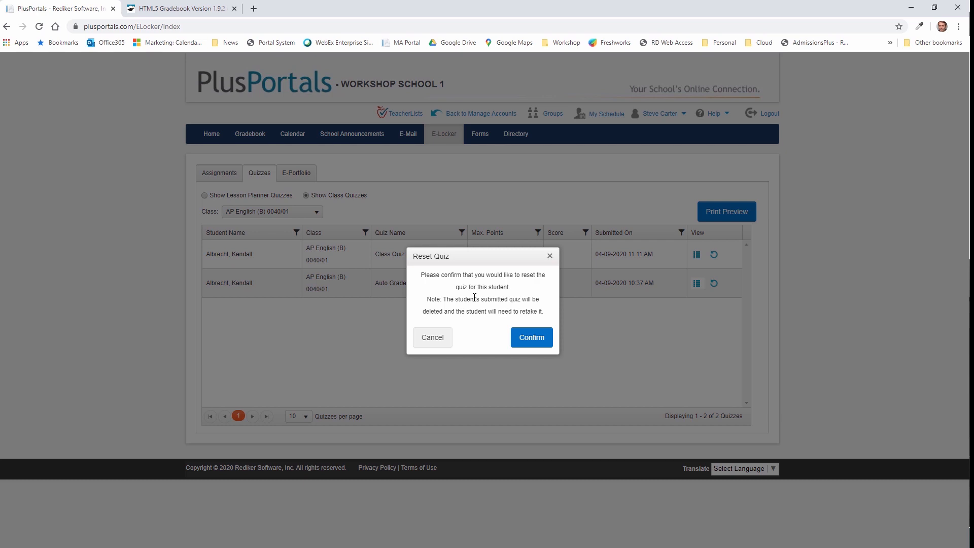
click(427, 336)
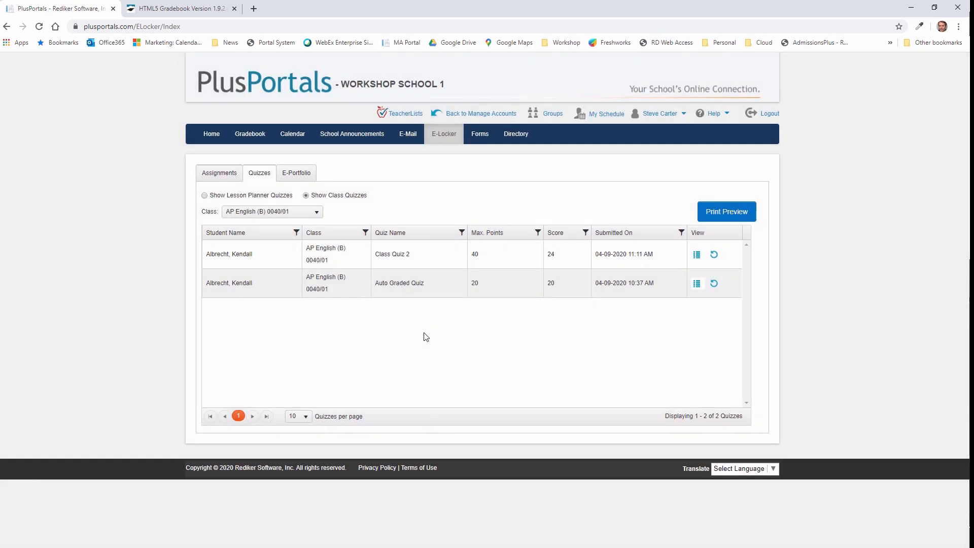
- Compare the student's Class Quiz 2 score in the Gradebook with the E-Locker quiz list and detailed quiz results
click(175, 9)
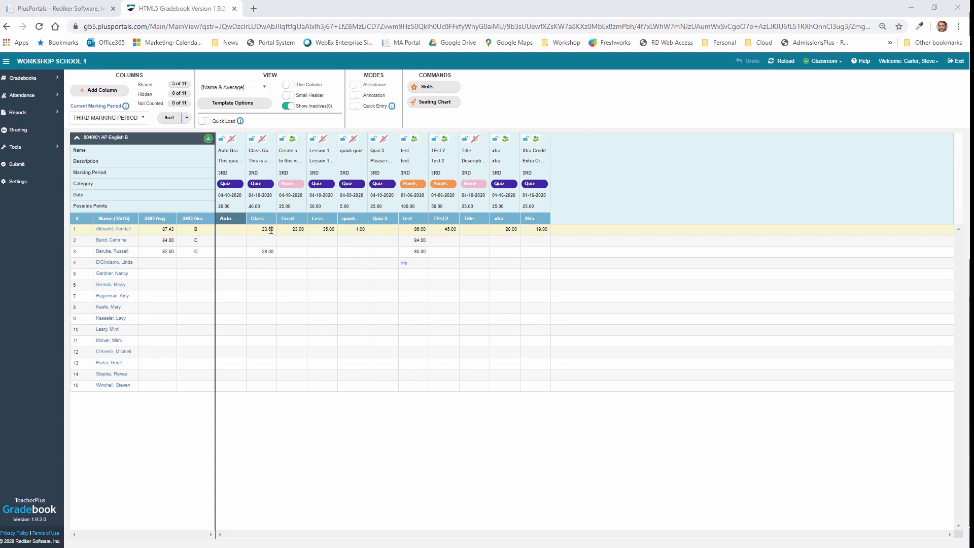
click(84, 11)
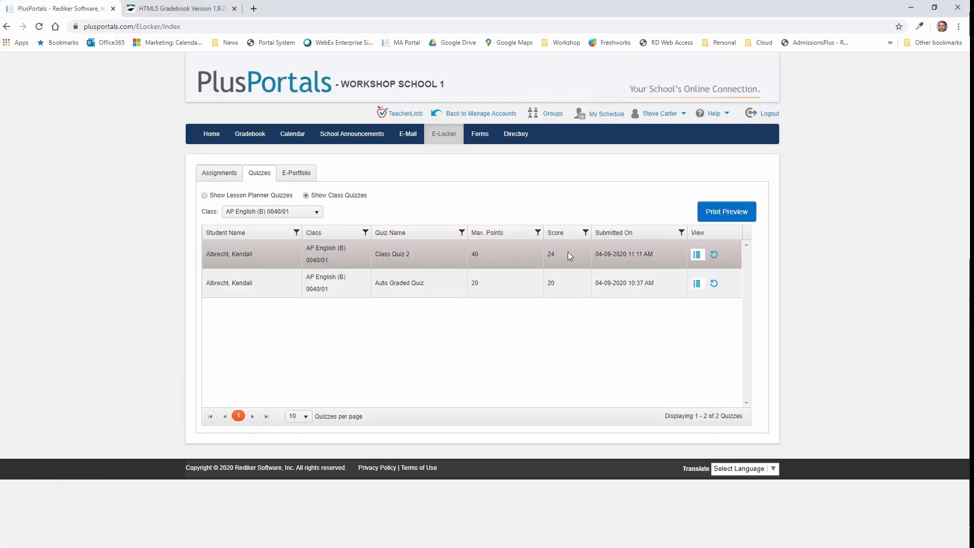
click(697, 253)
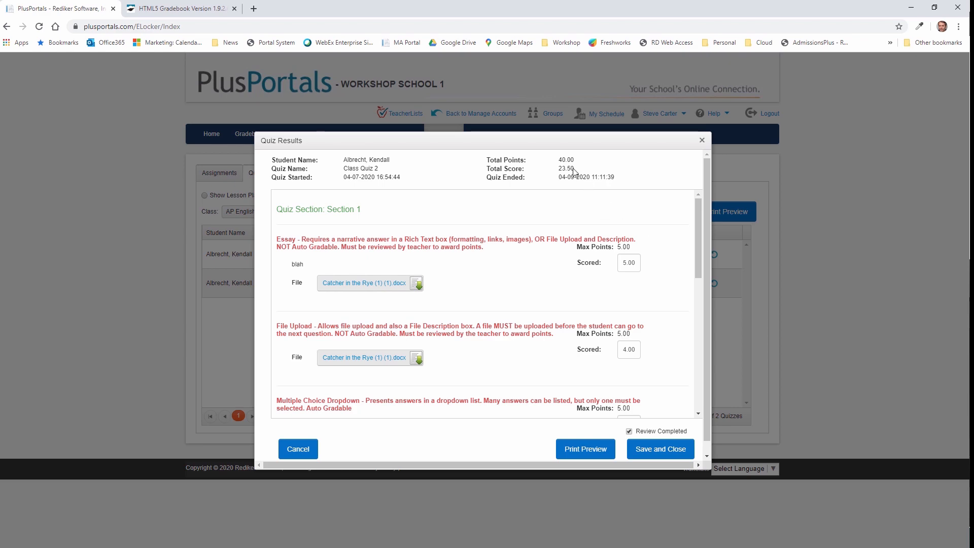
click(701, 141)
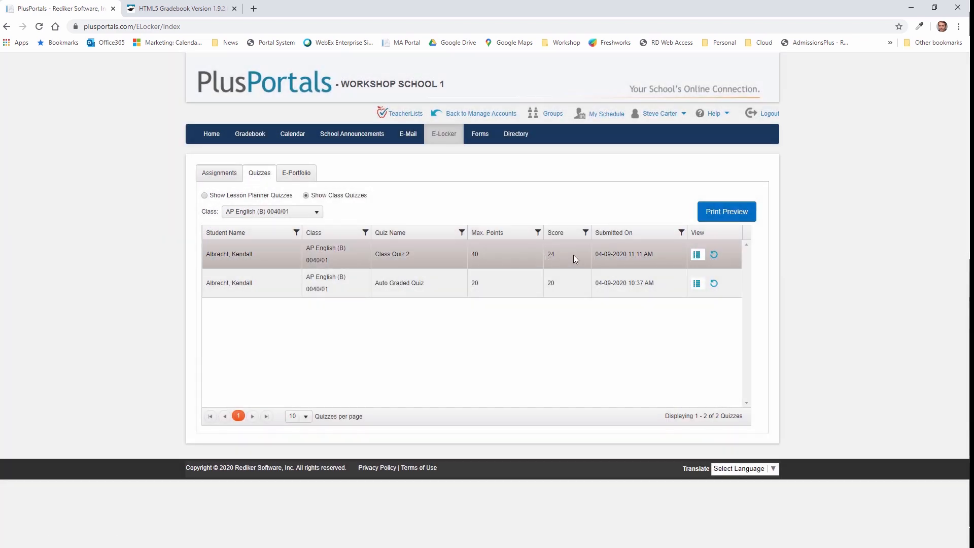
- Make the Class Quiz 2 column public in the Gradebook so it is shared on PlusPortals and counts in averages
click(195, 9)
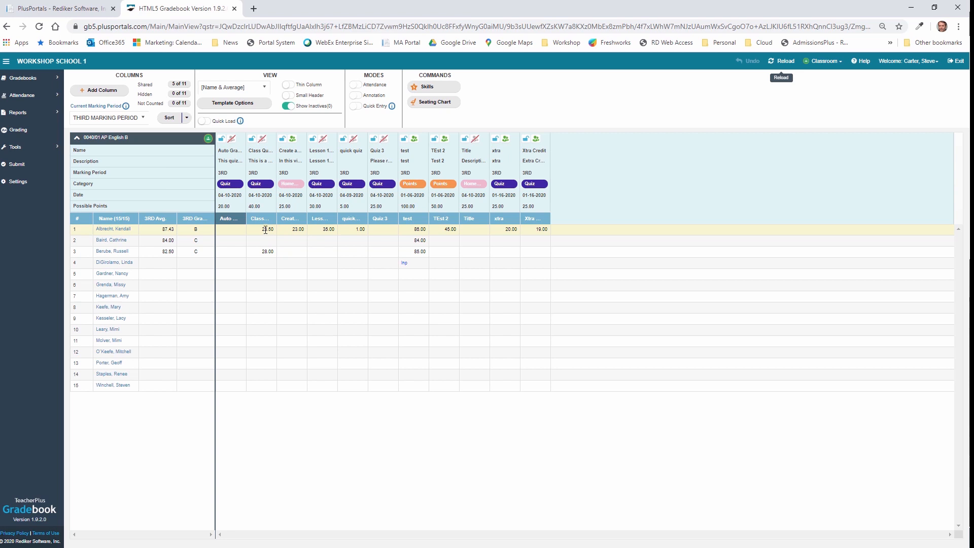
click(262, 142)
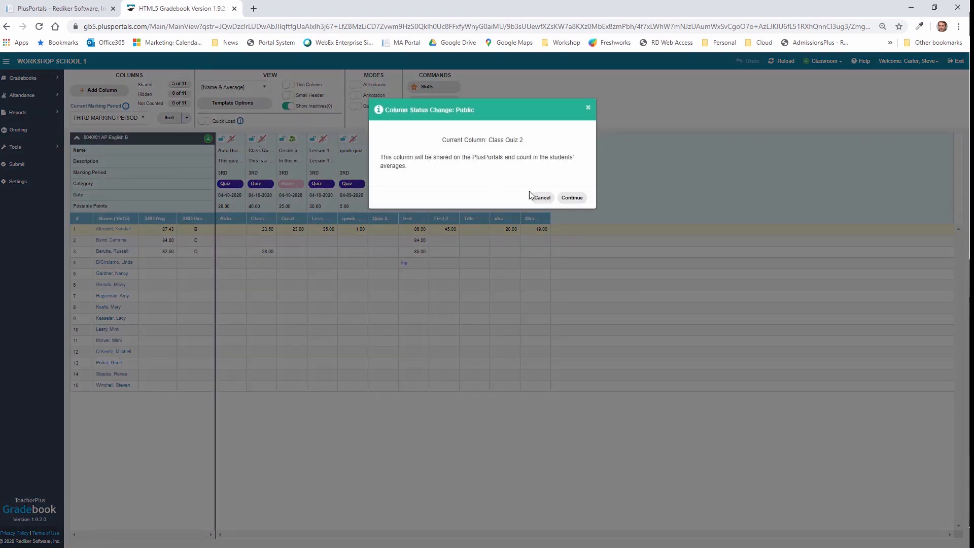
click(572, 197)
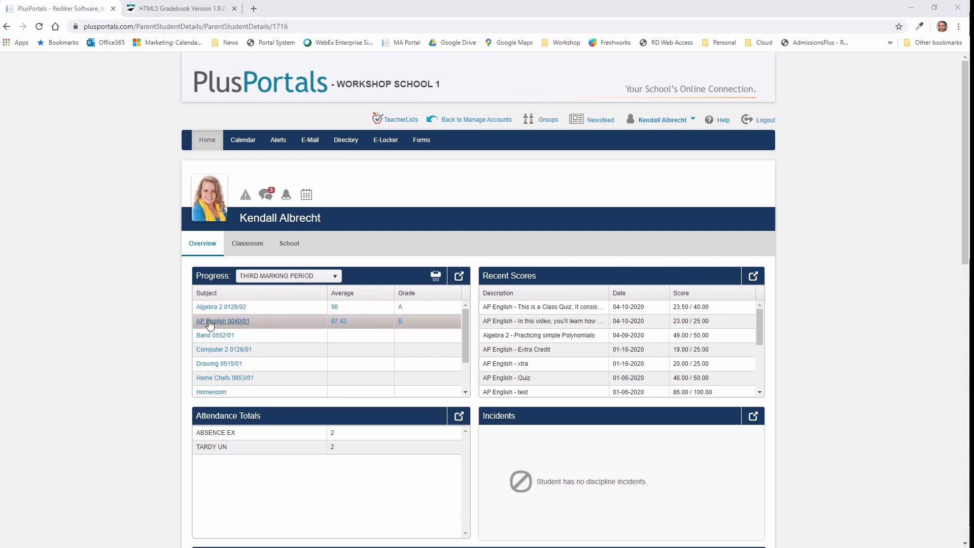
- From the student's PlusPortals overview, examine the AP English 0040/01 performance averages and the Class Quiz 2 score entry
click(339, 321)
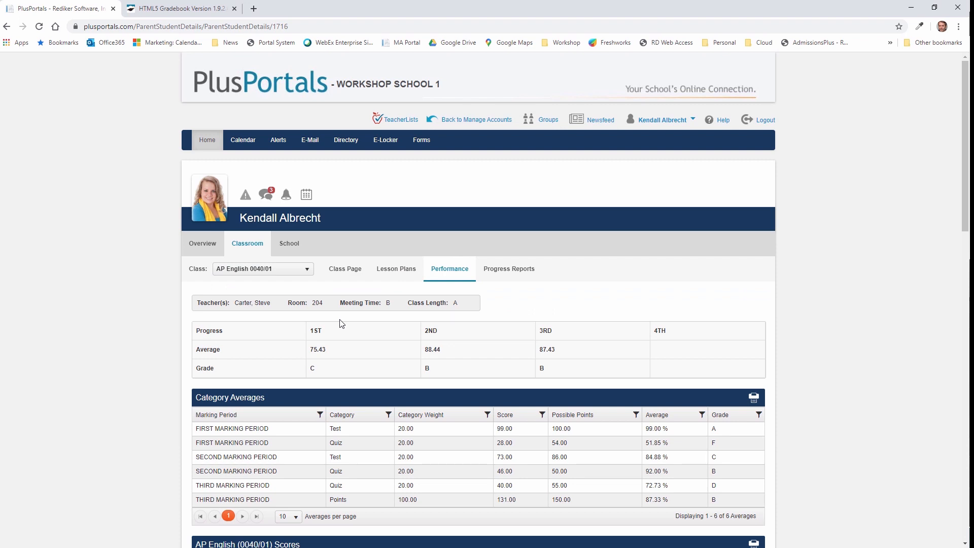
scroll(441, 451, down, 2)
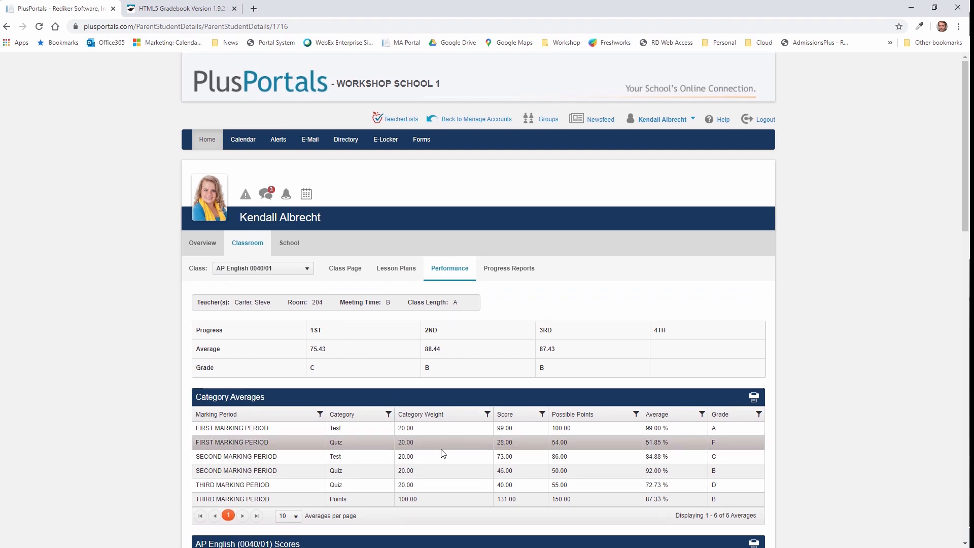
scroll(228, 469, down, 1)
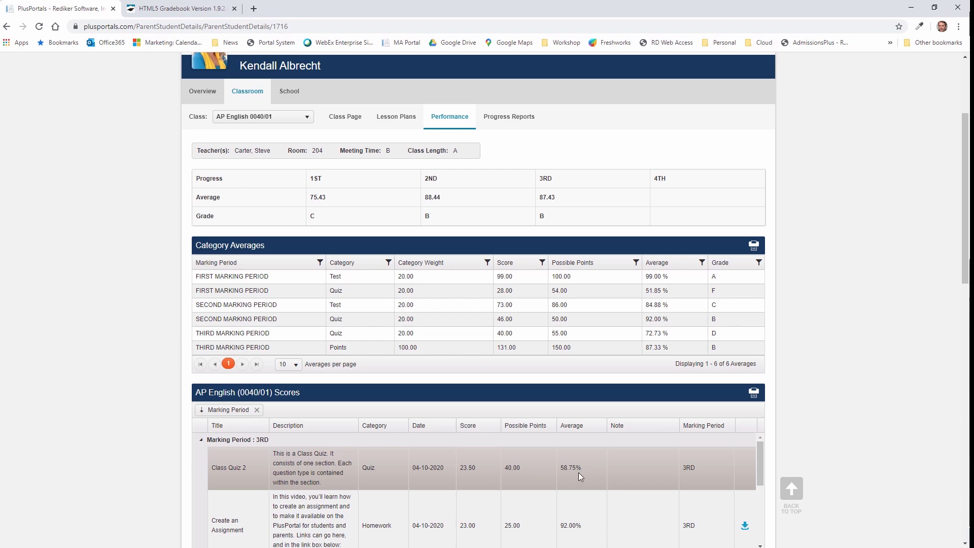
scroll(708, 464, up, 3)
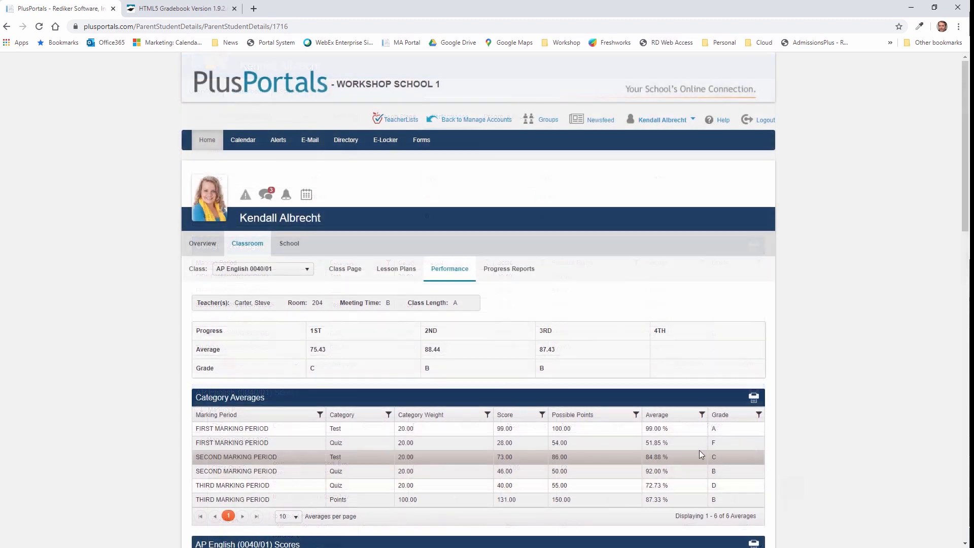
- List the student's class quizzes for all classes in the E-Locker
click(386, 142)
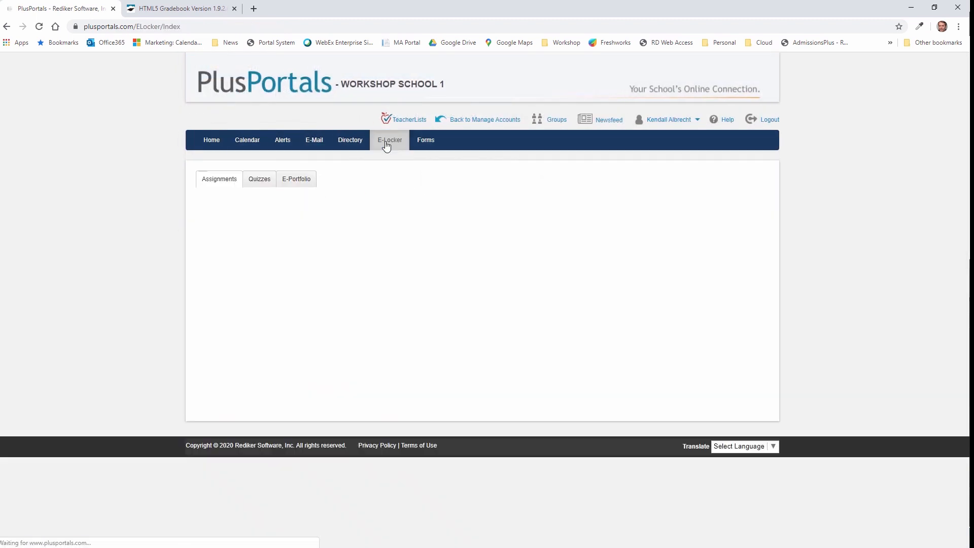
click(256, 174)
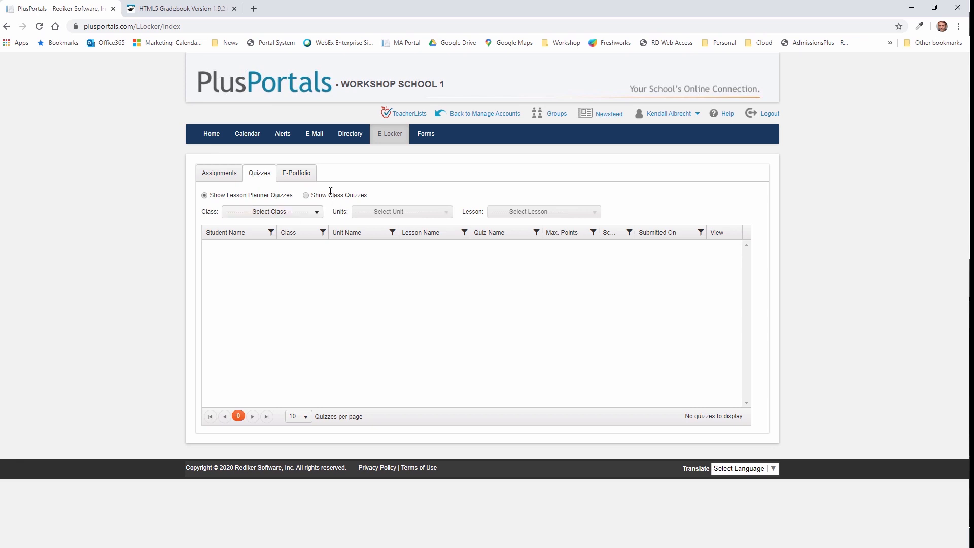
click(307, 196)
click(319, 213)
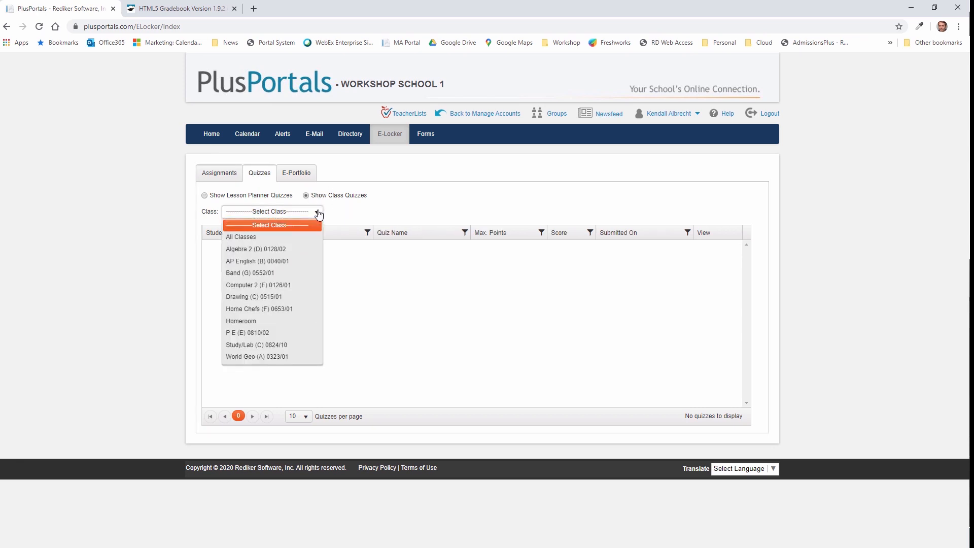
click(273, 237)
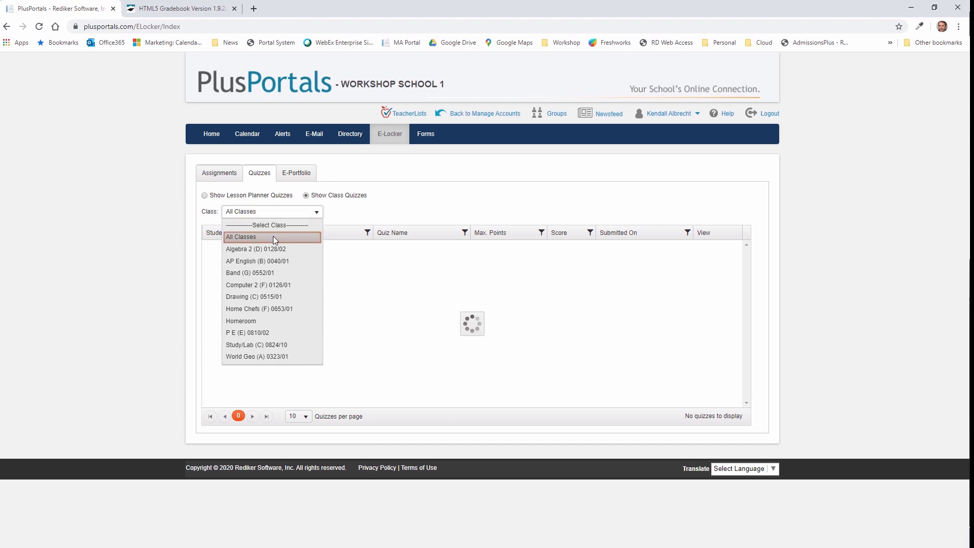
click(277, 212)
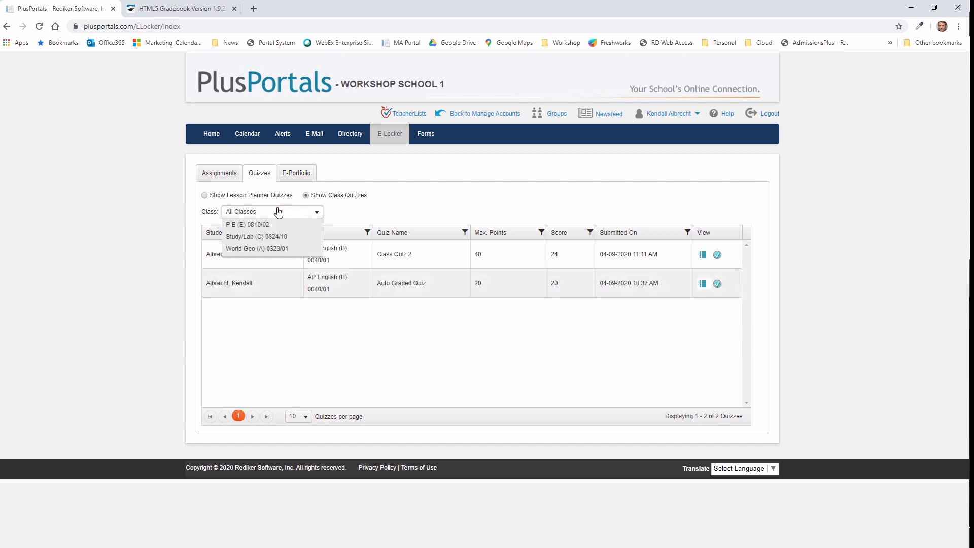
click(278, 212)
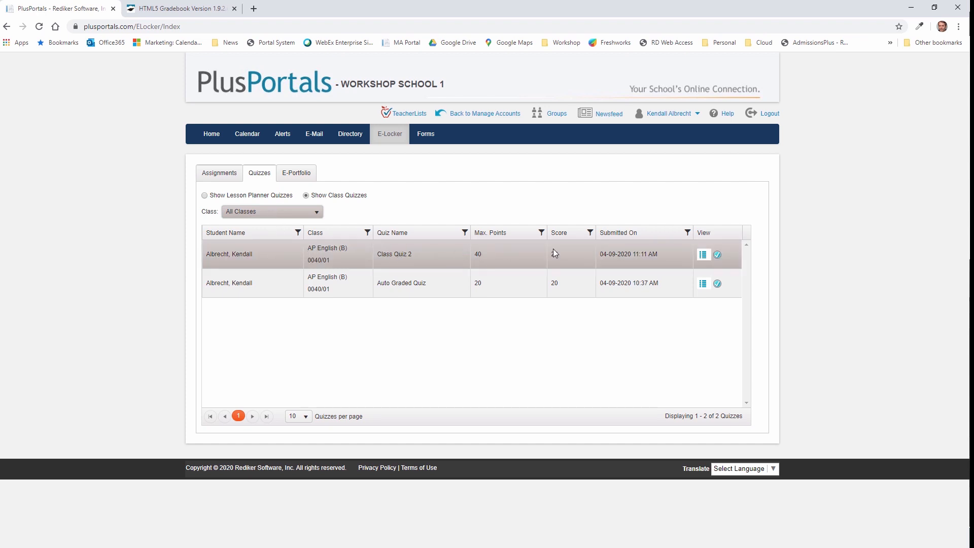
- Examine the student's Class Quiz 2 results question by question, including the scored points and correct answers, and close them
click(703, 256)
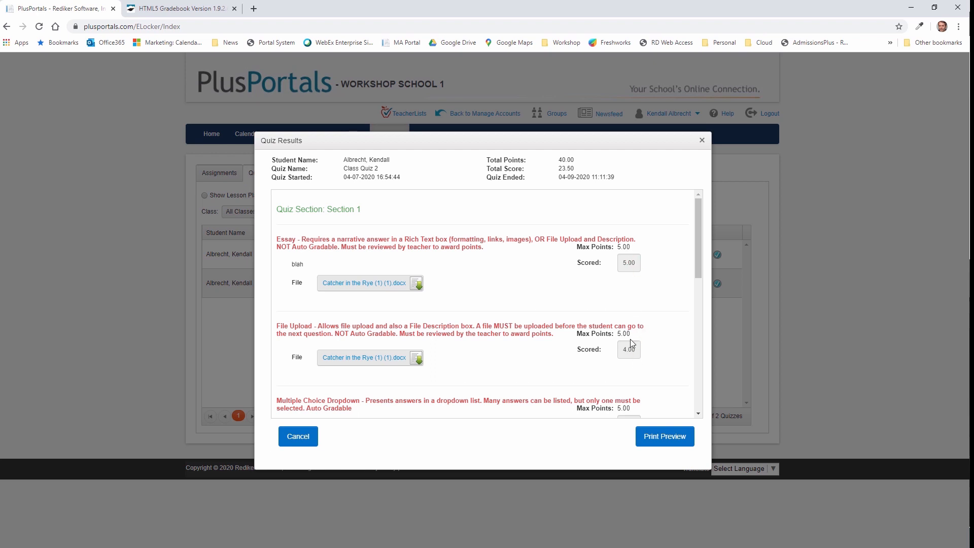
scroll(646, 387, down, 2)
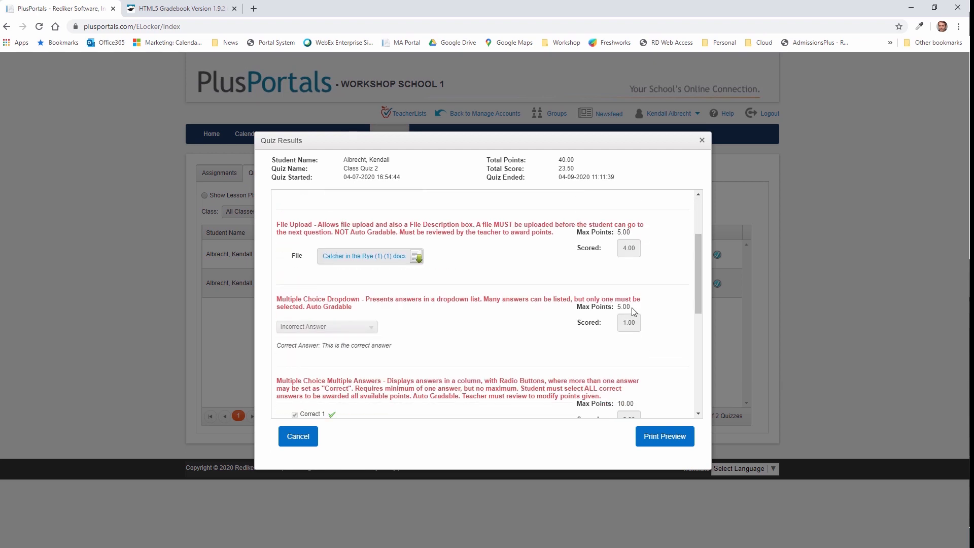
scroll(662, 373, down, 8)
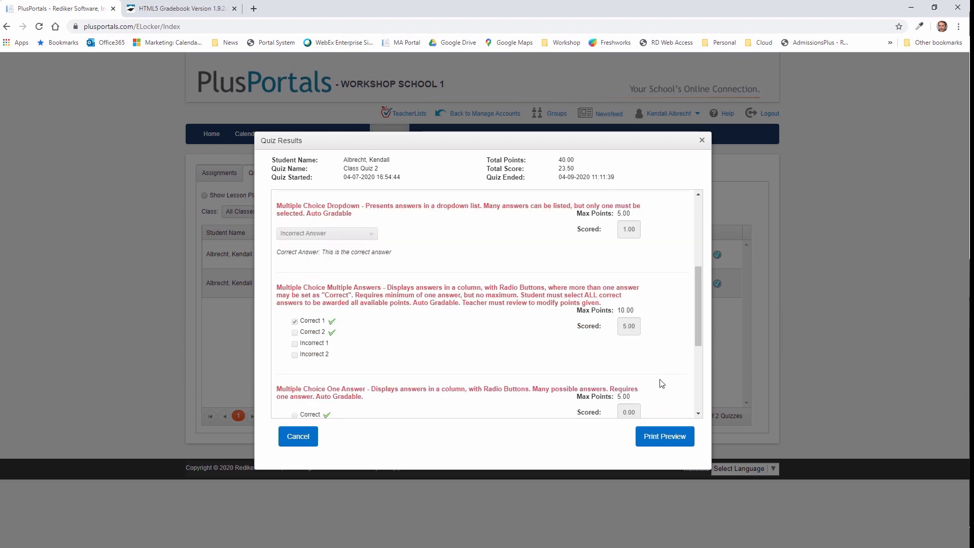
click(302, 437)
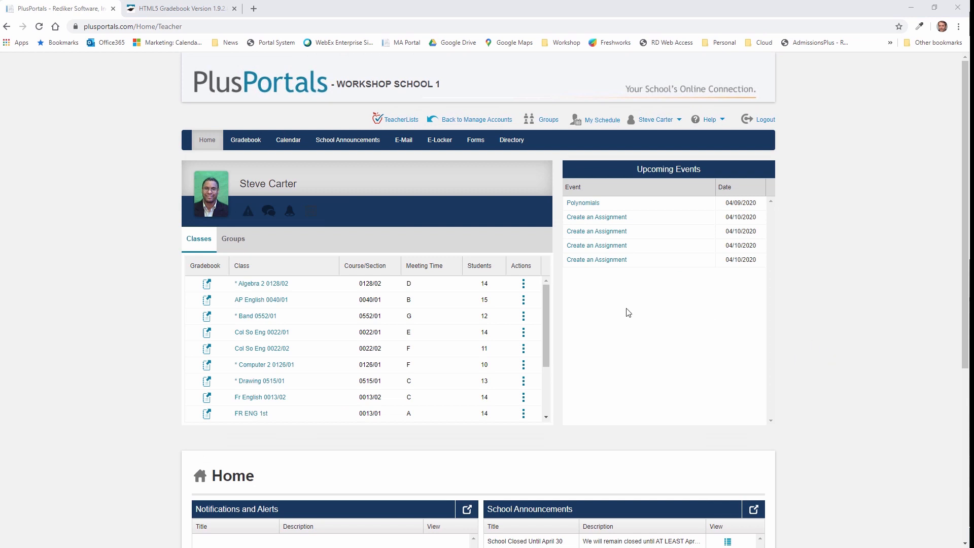
- From the teacher's home page, open the AP English 0040/01 Lesson Planner and check the options for adding a unit without creating one
click(263, 301)
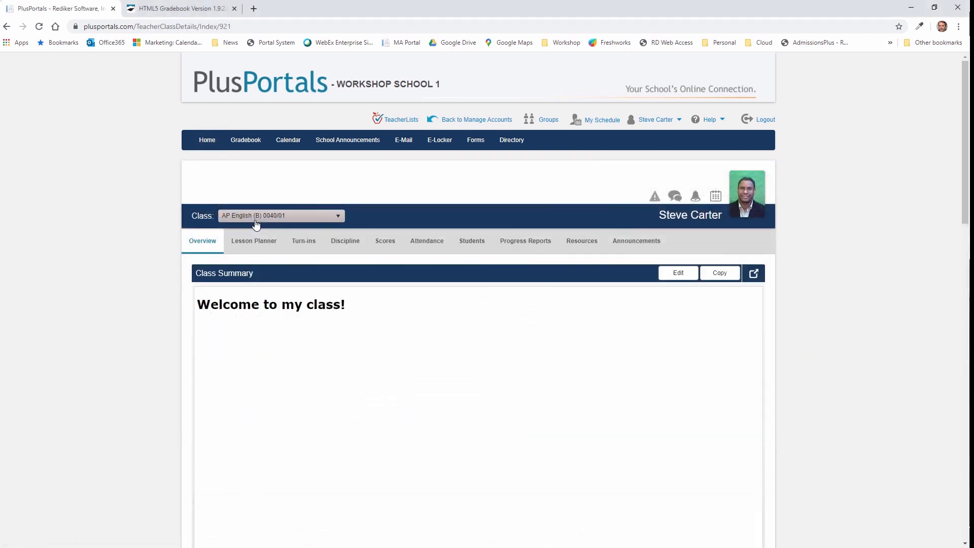
click(256, 241)
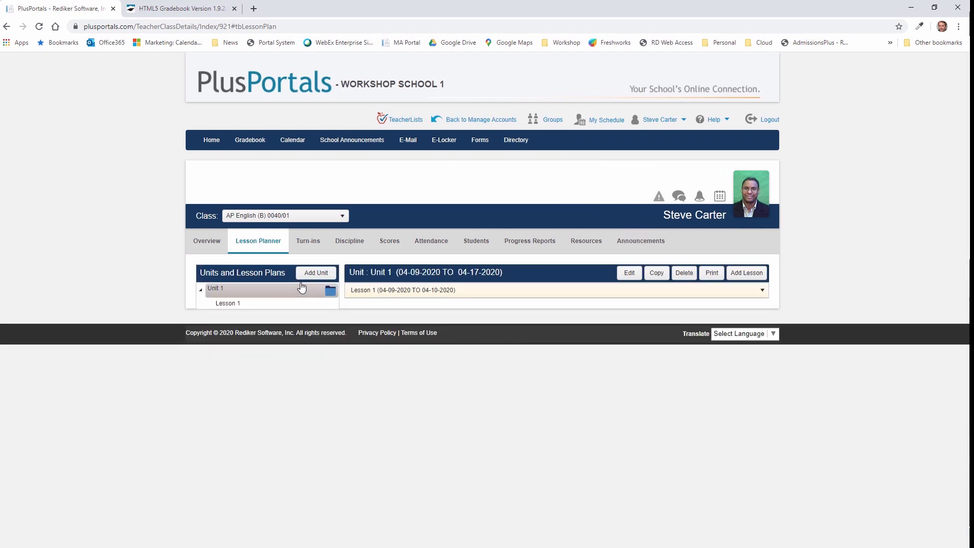
click(314, 275)
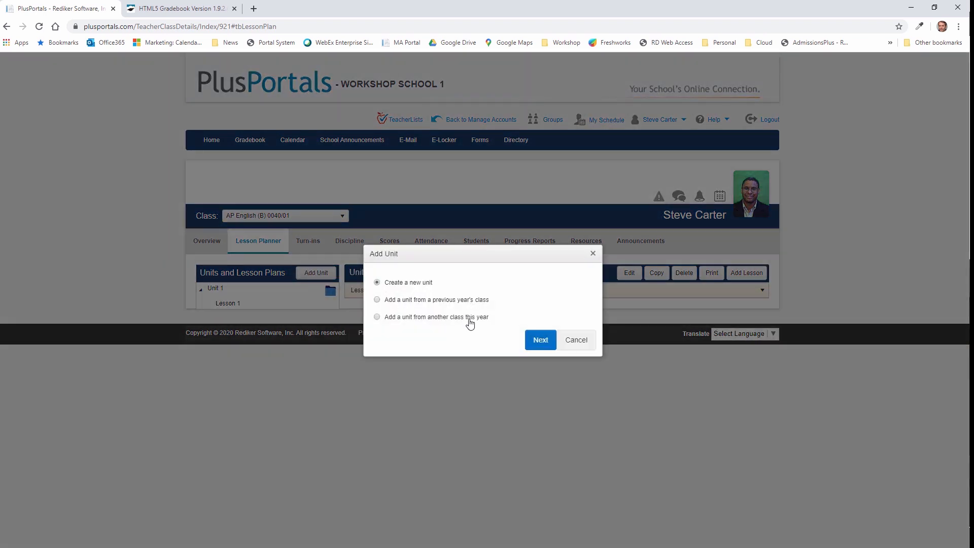
click(585, 345)
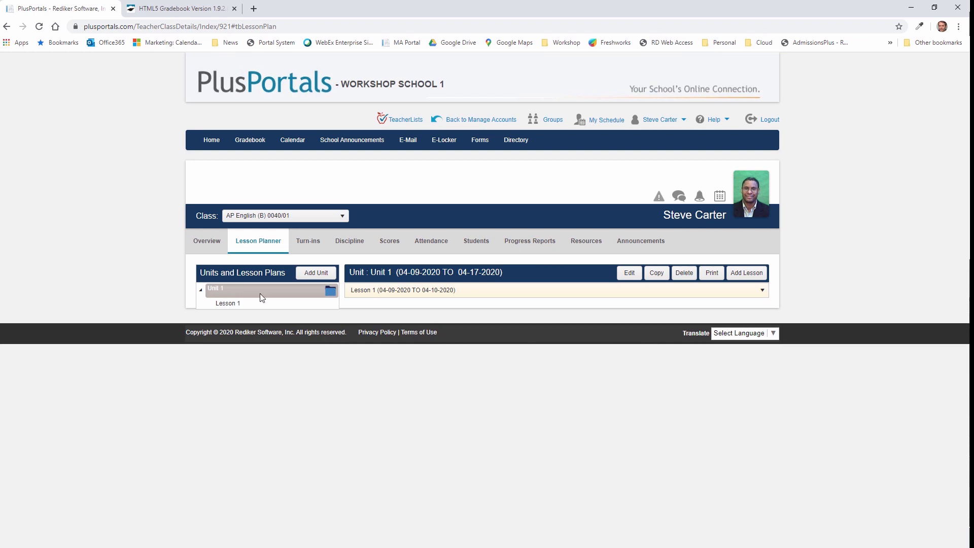
- Open Lesson 1 of Unit 1, make its Overview/Objective editable, and view its Activities list
click(432, 303)
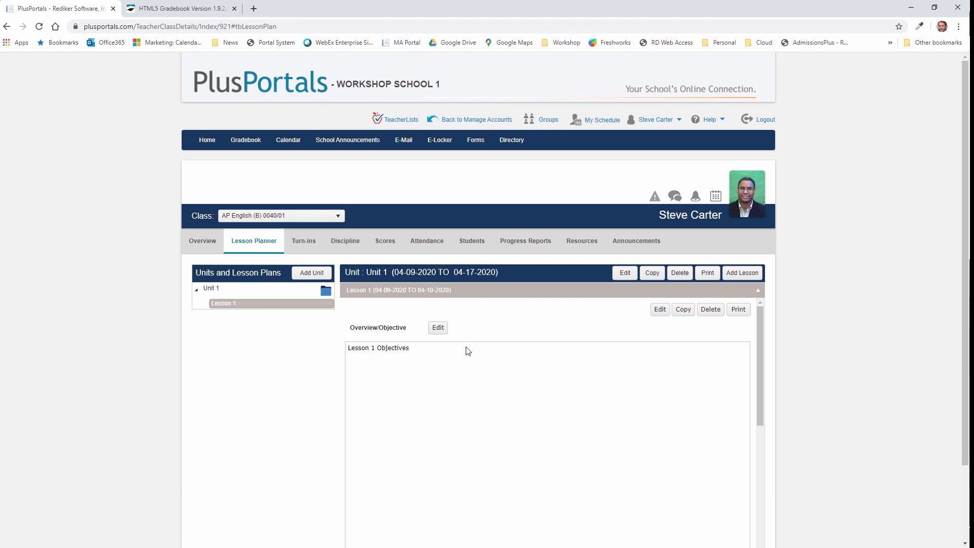
click(445, 330)
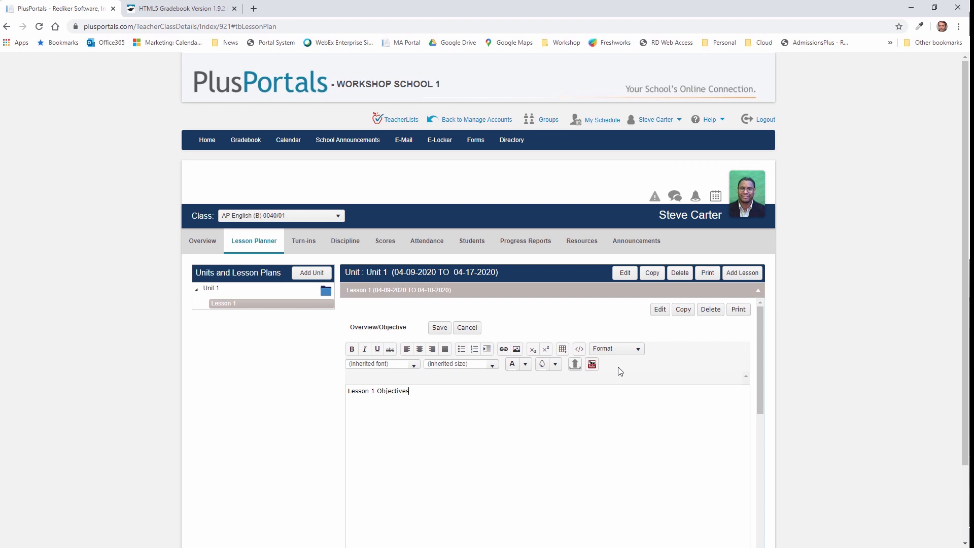
scroll(530, 416, down, 5)
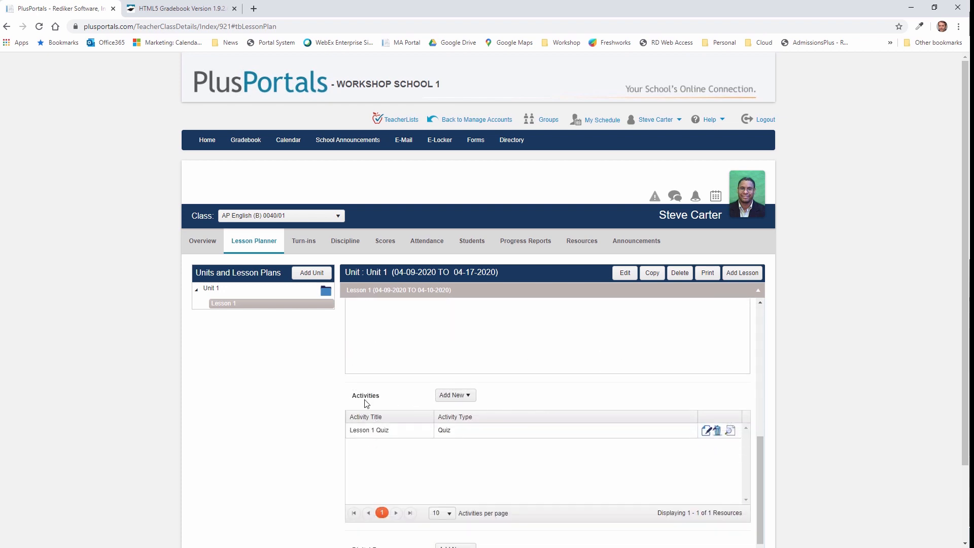
- Start a new quiz activity for Lesson 1 and bring up the blank Add Quiz form in the Quiz Builder
click(471, 396)
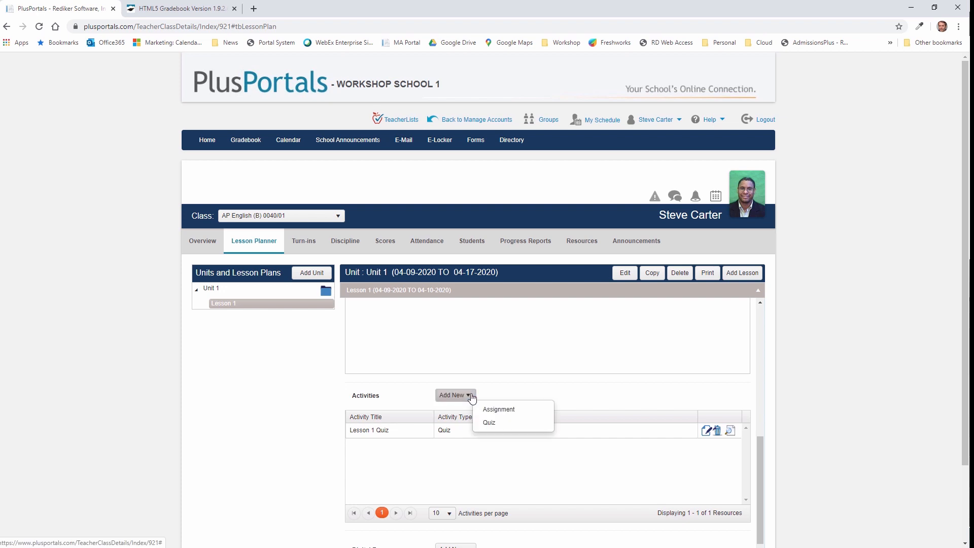
click(490, 423)
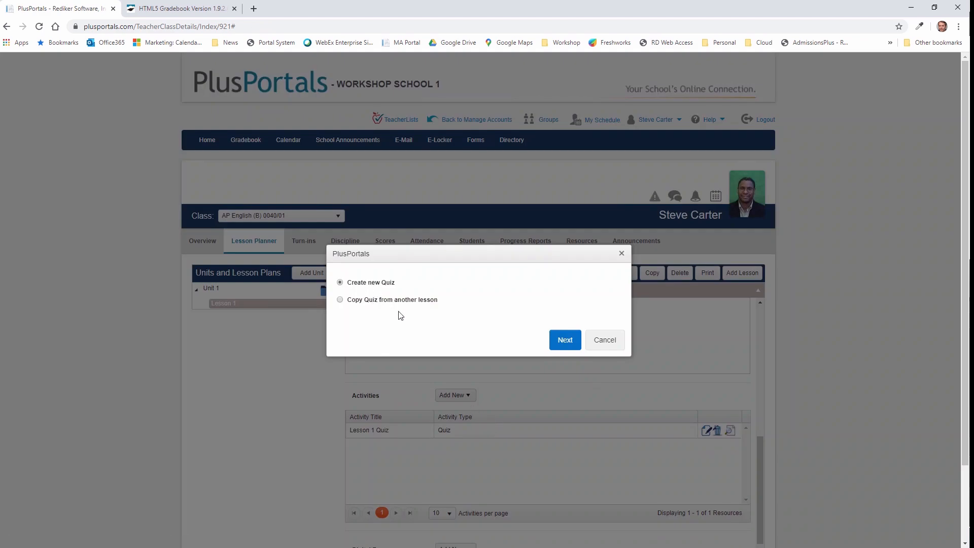
click(564, 340)
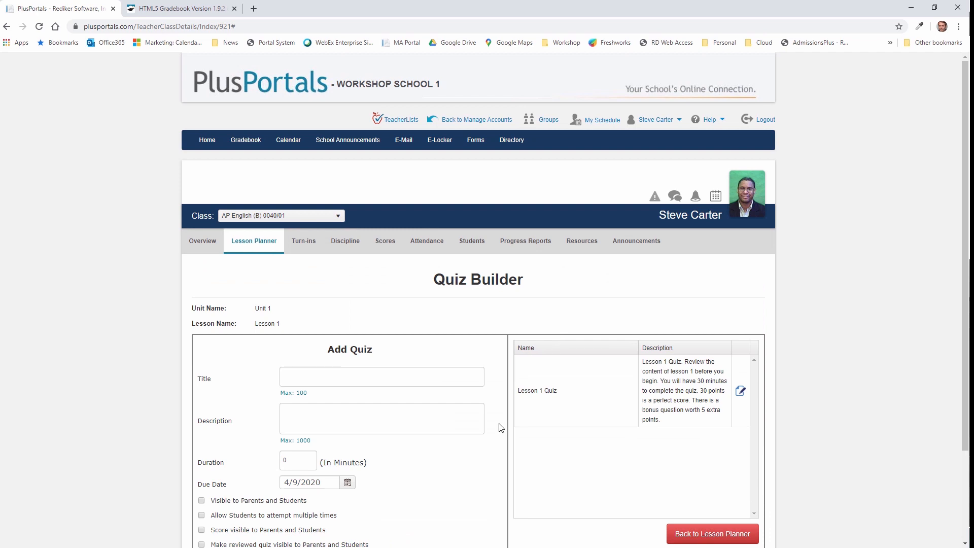
scroll(495, 427, down, 3)
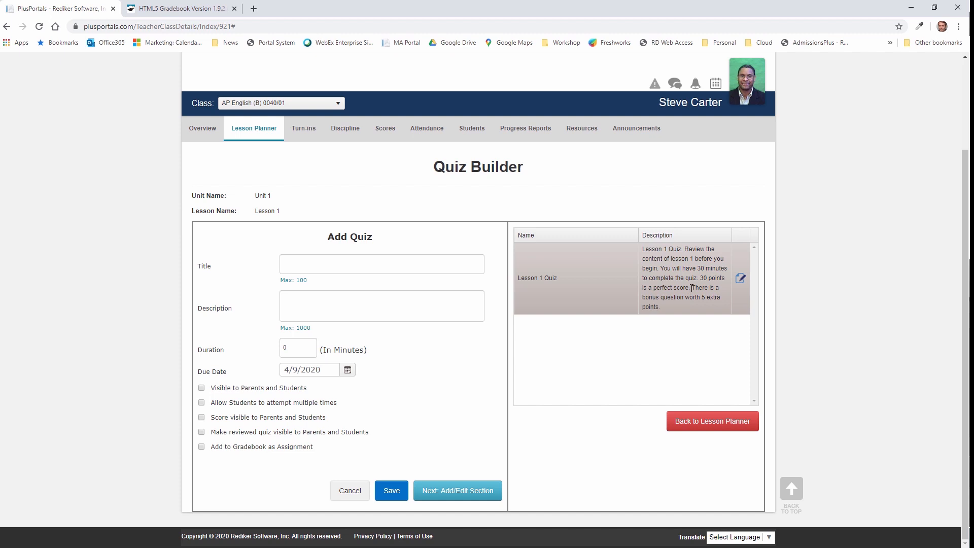
- Open the existing Lesson 1 Quiz for editing and examine its duration, dates, visibility and gradebook settings
click(742, 279)
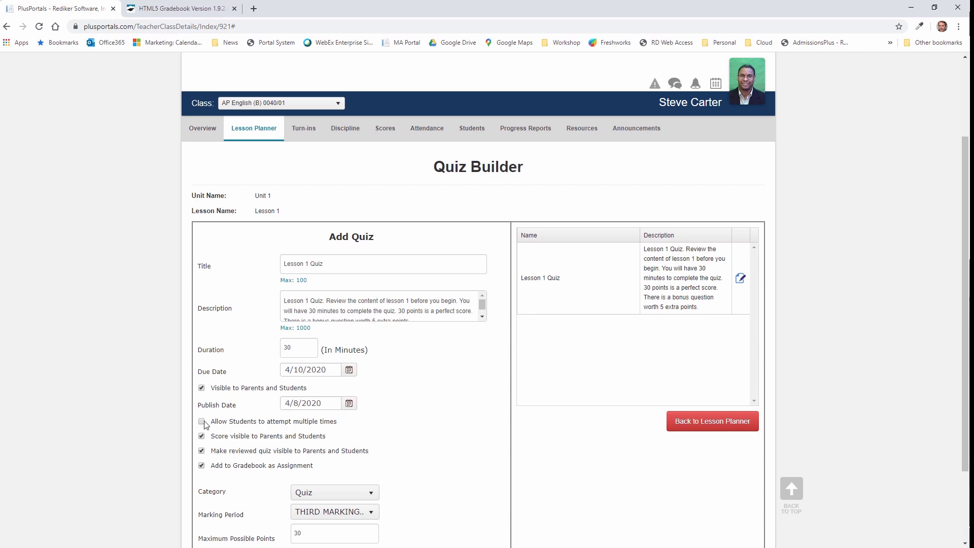
scroll(443, 440, down, 1)
scroll(442, 439, down, 2)
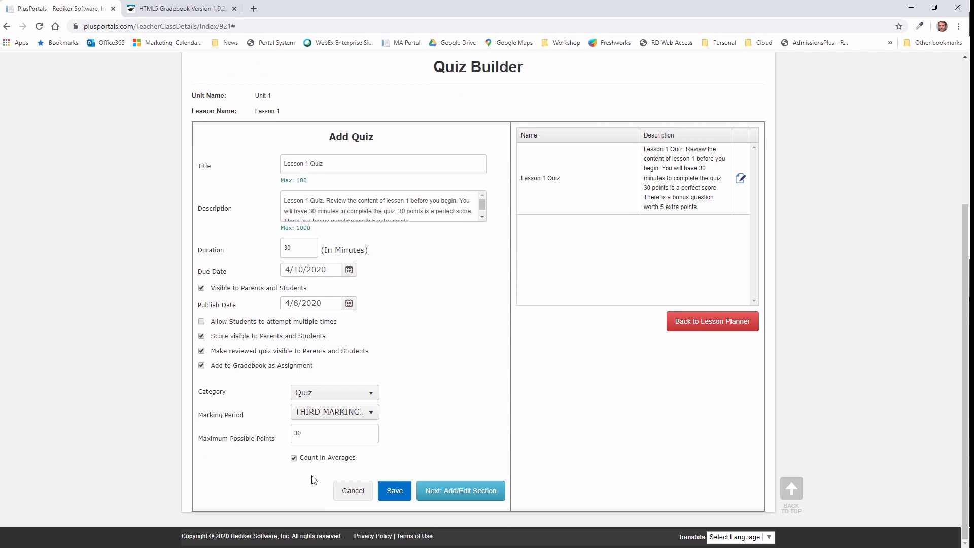
- Review the questions in the Lesson 1 Quiz section "Section 1 - The basics" and leave question editing without changes
click(451, 493)
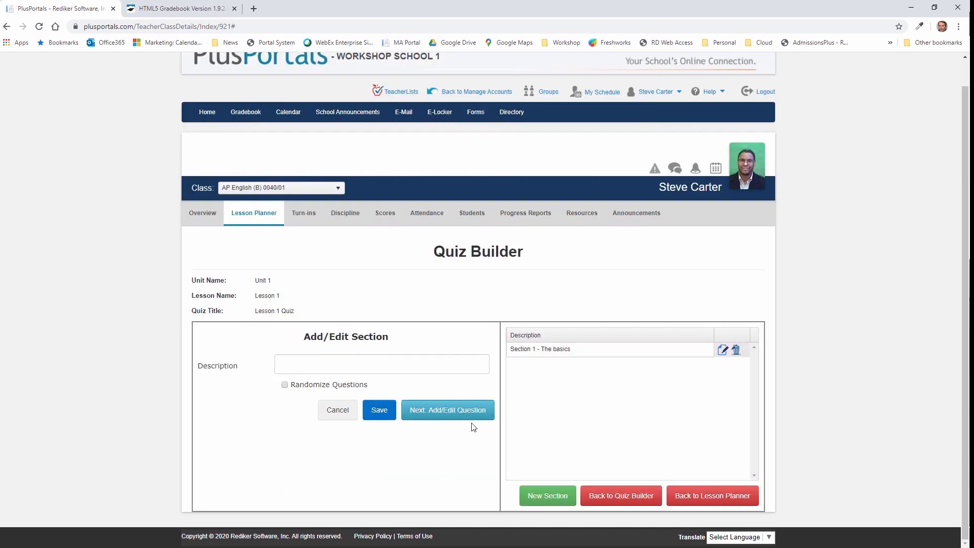
click(722, 349)
click(456, 413)
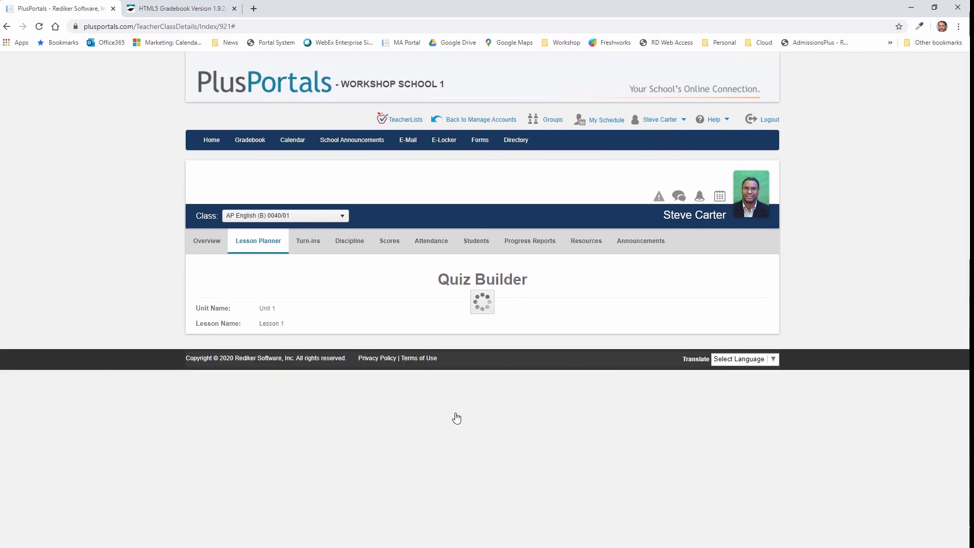
scroll(584, 405, down, 3)
scroll(584, 404, down, 1)
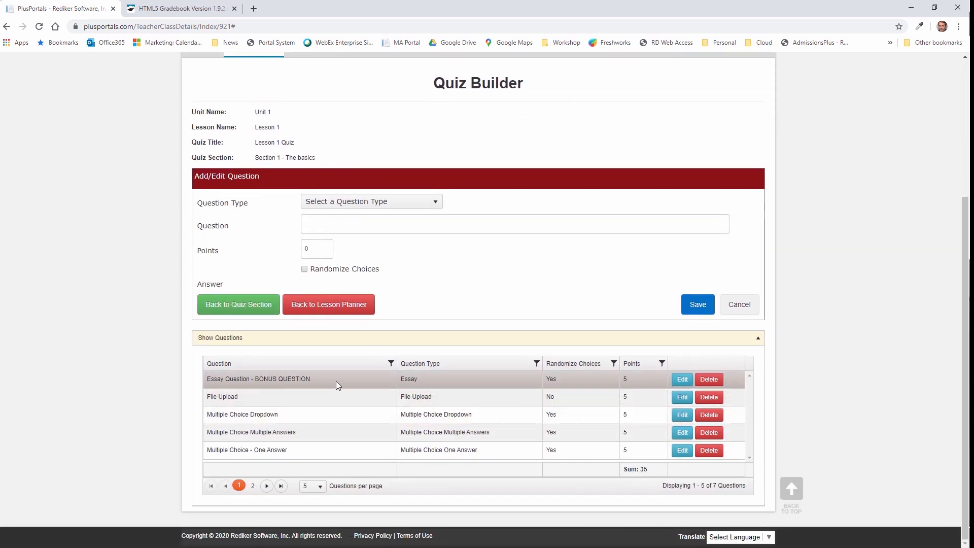
click(739, 304)
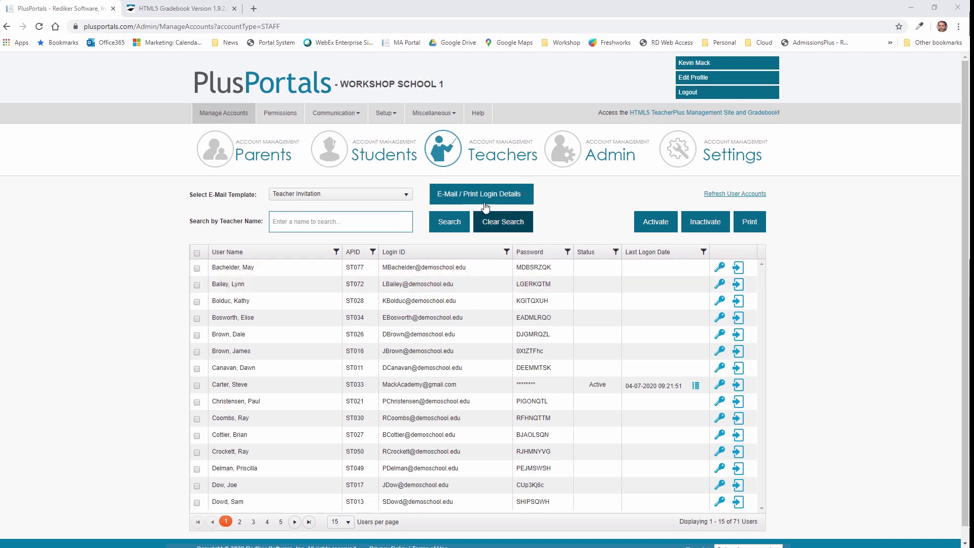
- In the admin account's permissions, review the portal menu options for teachers and students, and open those for parents
click(288, 115)
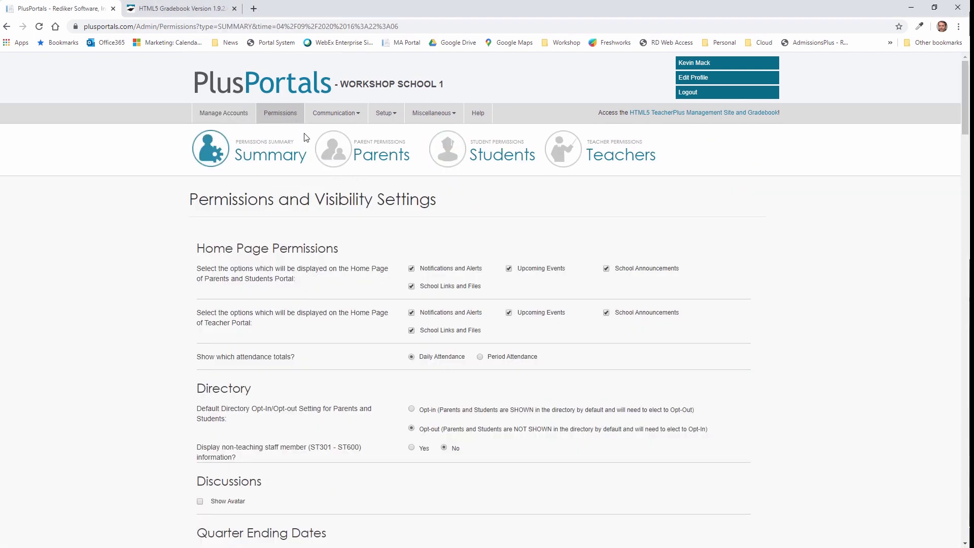
click(562, 149)
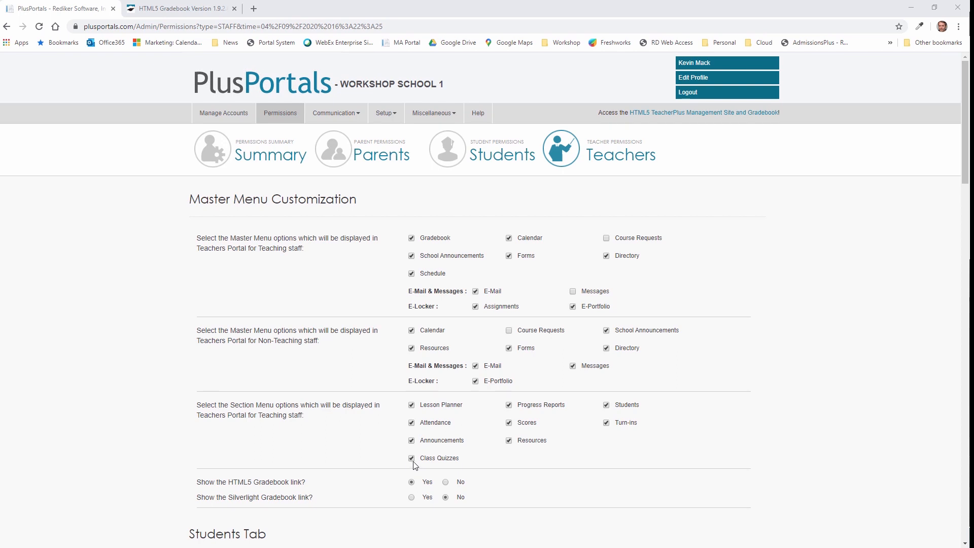
click(503, 156)
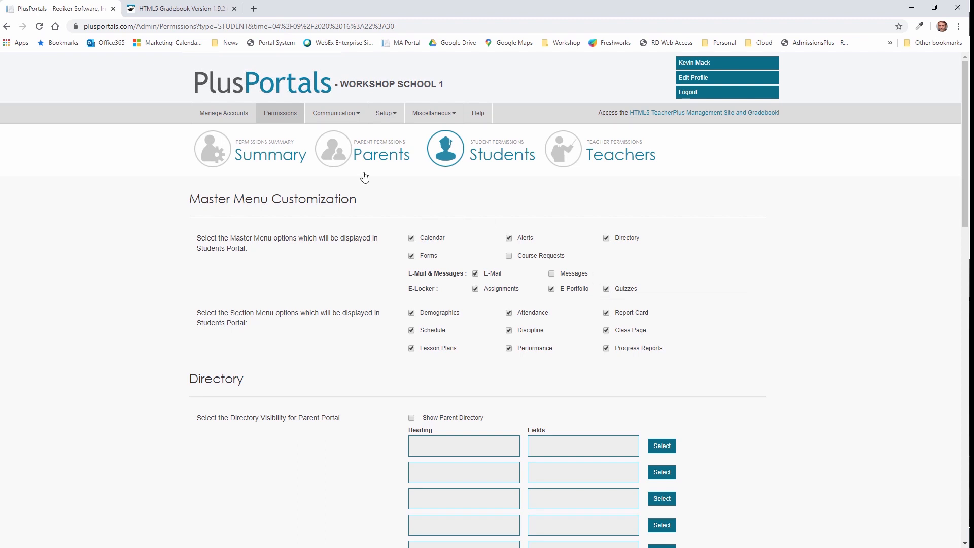
click(340, 158)
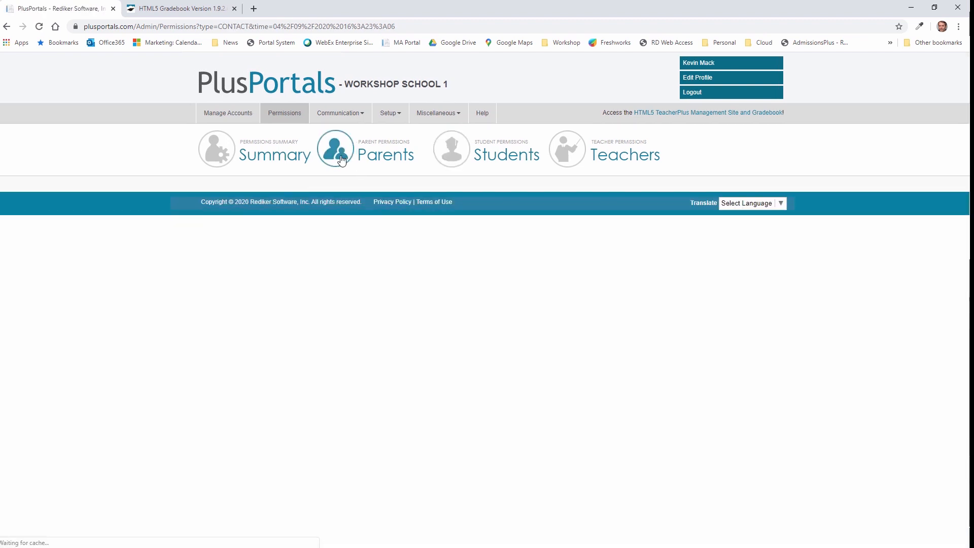